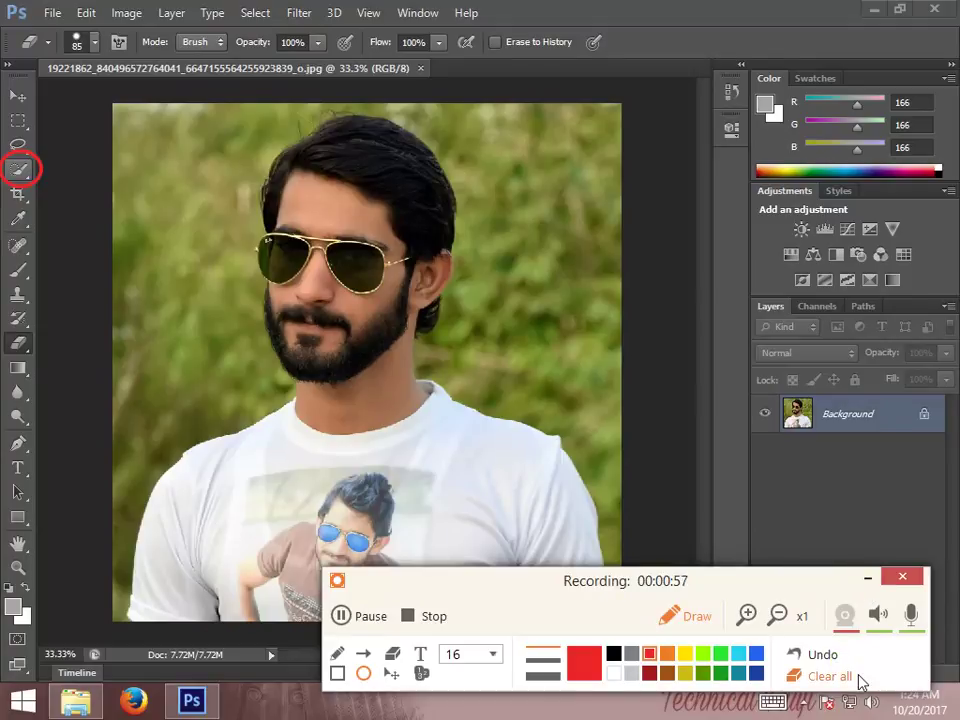
- Select the man's hair, face, neck and whole T-shirt, including its printed figure, with the Quick Selection tool
click(866, 577)
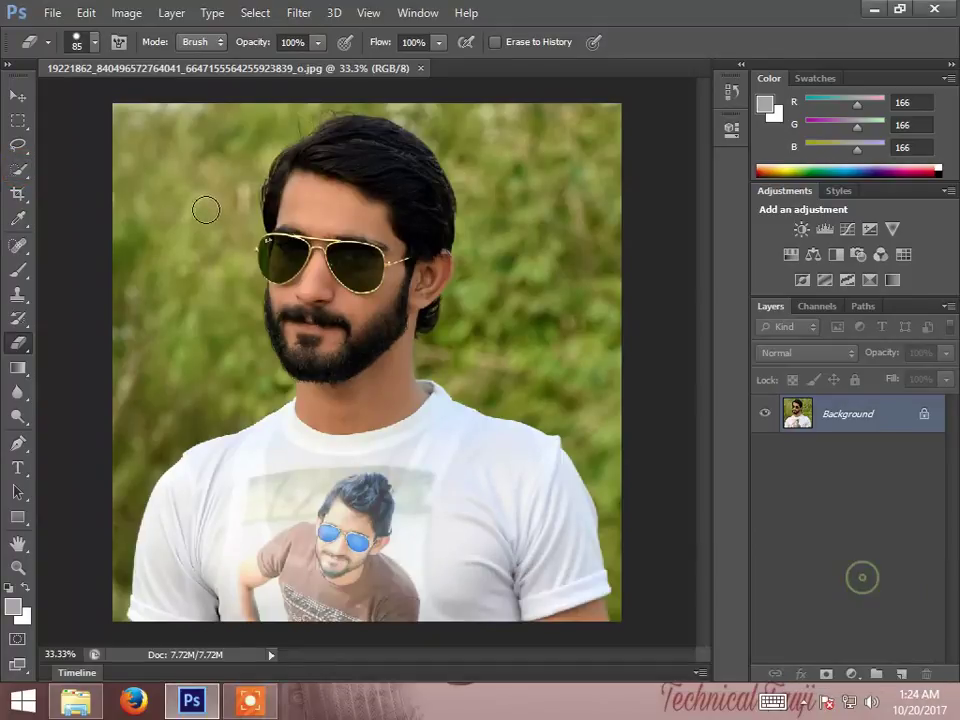
click(18, 169)
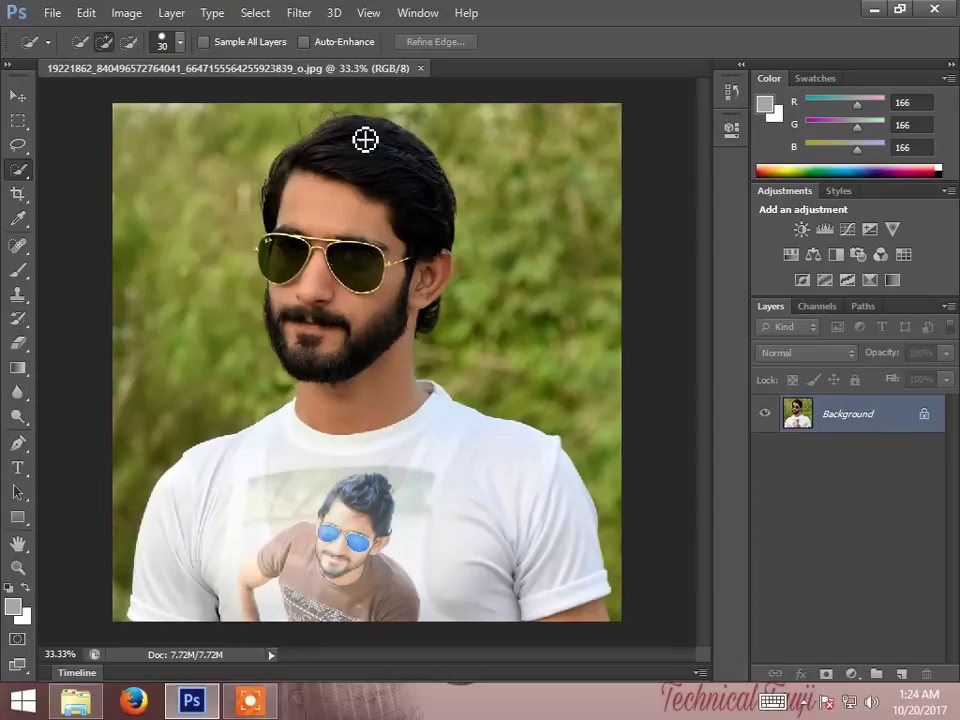
mouse_move(361, 137)
mouse_down()
mouse_move(360, 159)
mouse_move(321, 173)
mouse_up()
mouse_move(294, 251)
mouse_down()
mouse_move(289, 278)
mouse_move(349, 253)
mouse_move(364, 272)
mouse_move(334, 285)
mouse_move(326, 270)
mouse_move(356, 306)
mouse_move(394, 325)
mouse_move(422, 270)
mouse_up()
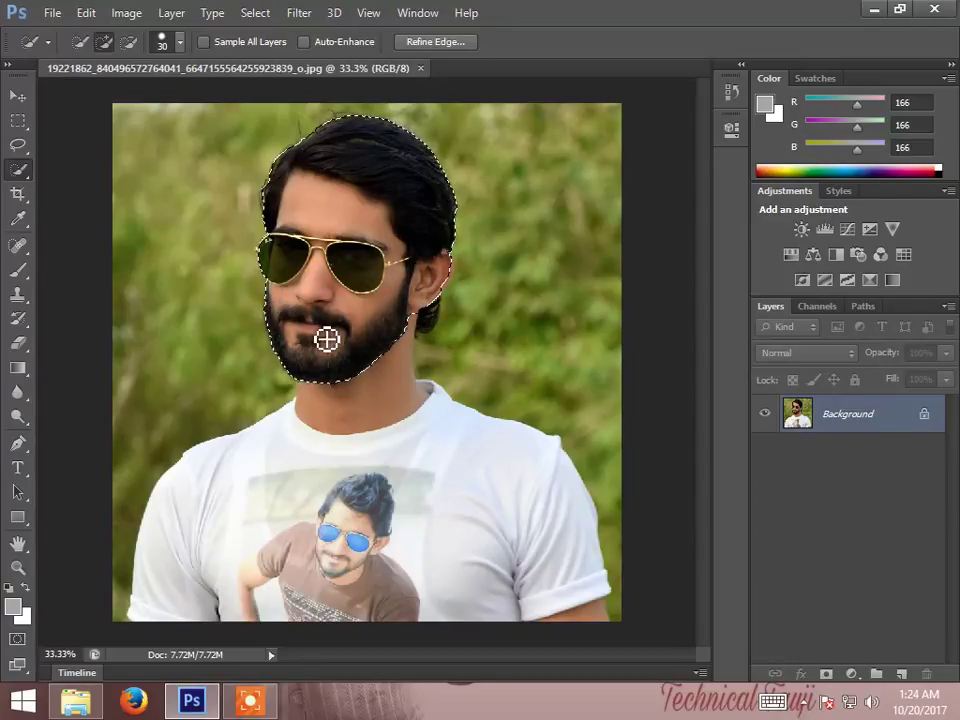
mouse_move(336, 401)
mouse_down()
mouse_move(395, 412)
mouse_move(382, 418)
mouse_move(395, 439)
mouse_move(451, 497)
mouse_move(418, 485)
mouse_up()
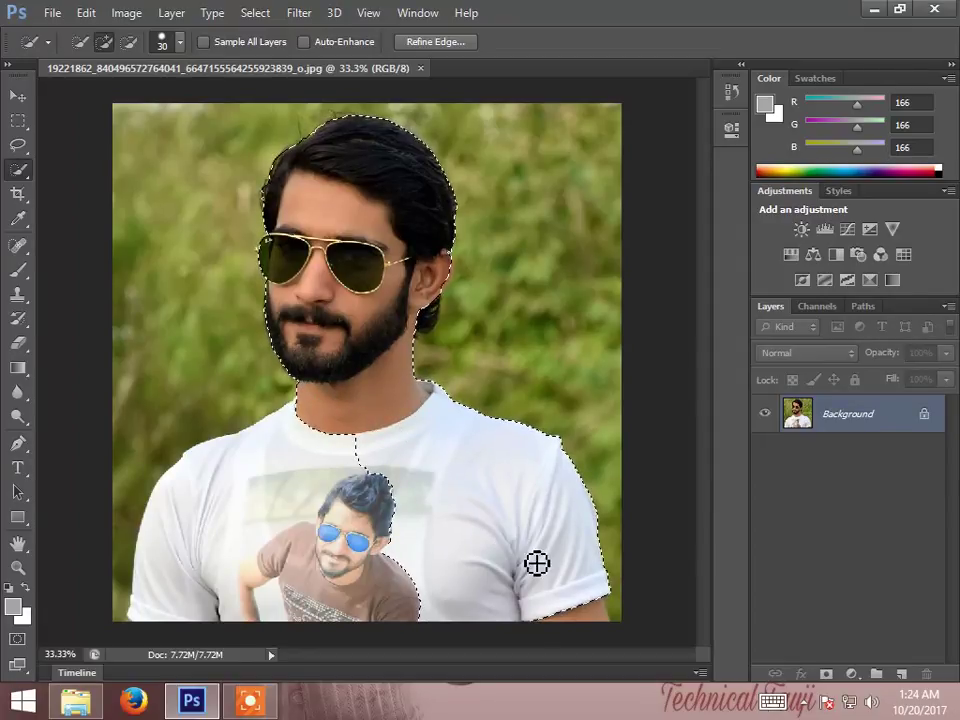
drag(360, 437, 275, 498)
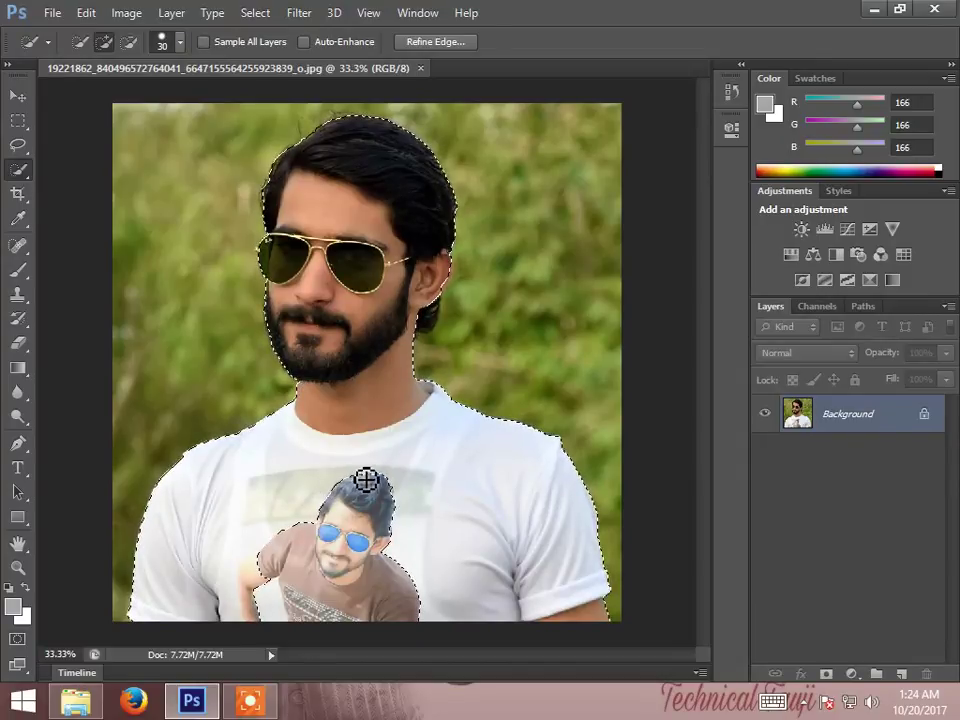
drag(354, 452, 364, 572)
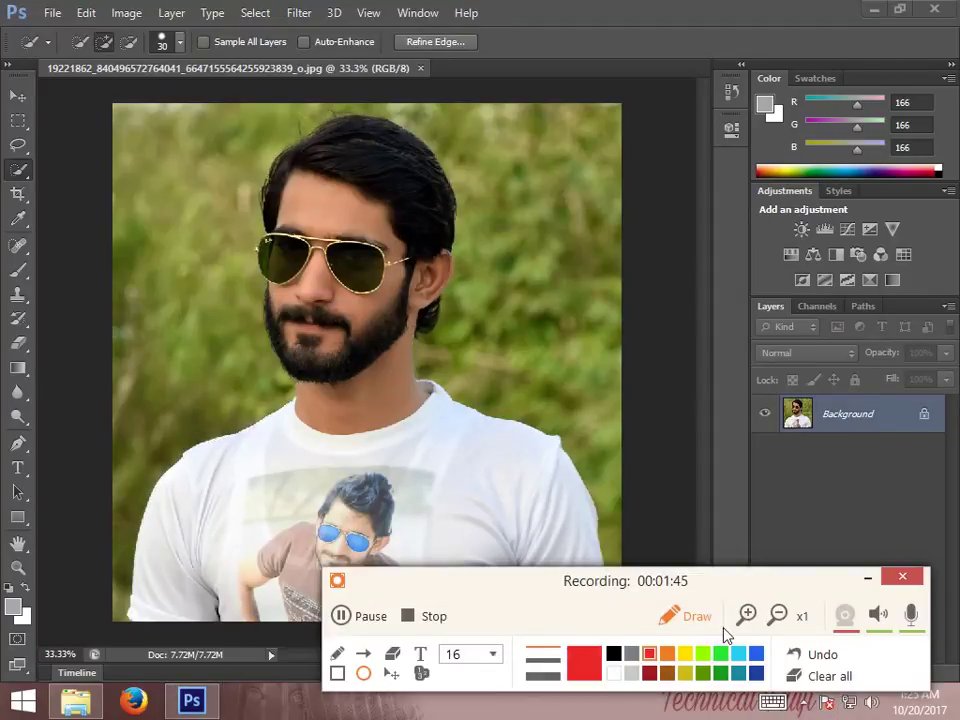
drag(393, 37, 465, 62)
click(828, 677)
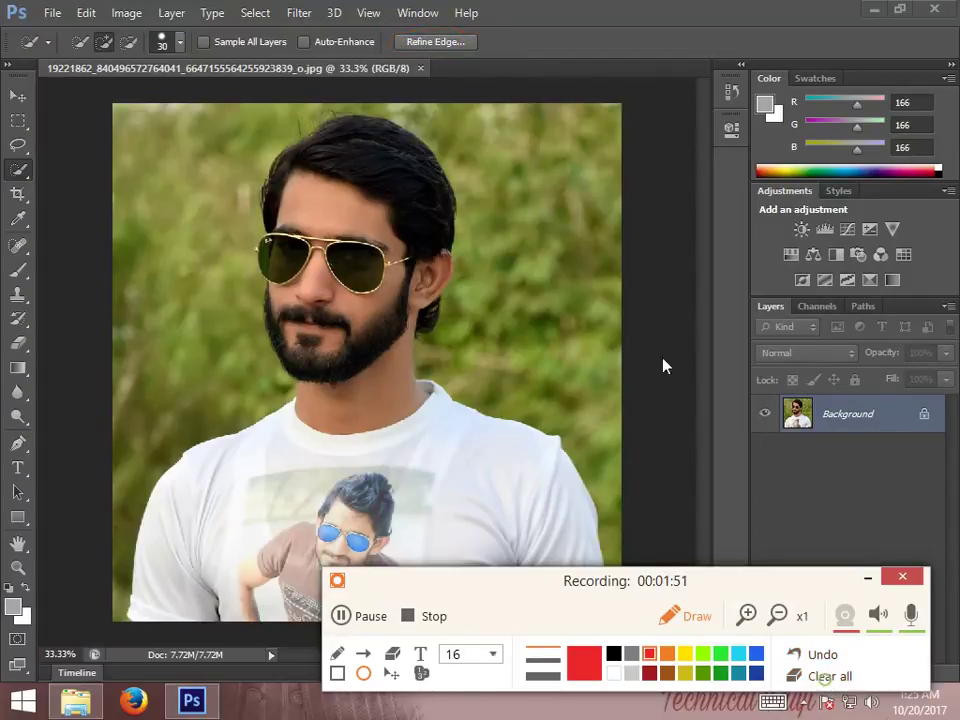
click(868, 578)
- Start Refine Edge on the selection of the man and set the edge detection radius to 3.7 px
click(445, 44)
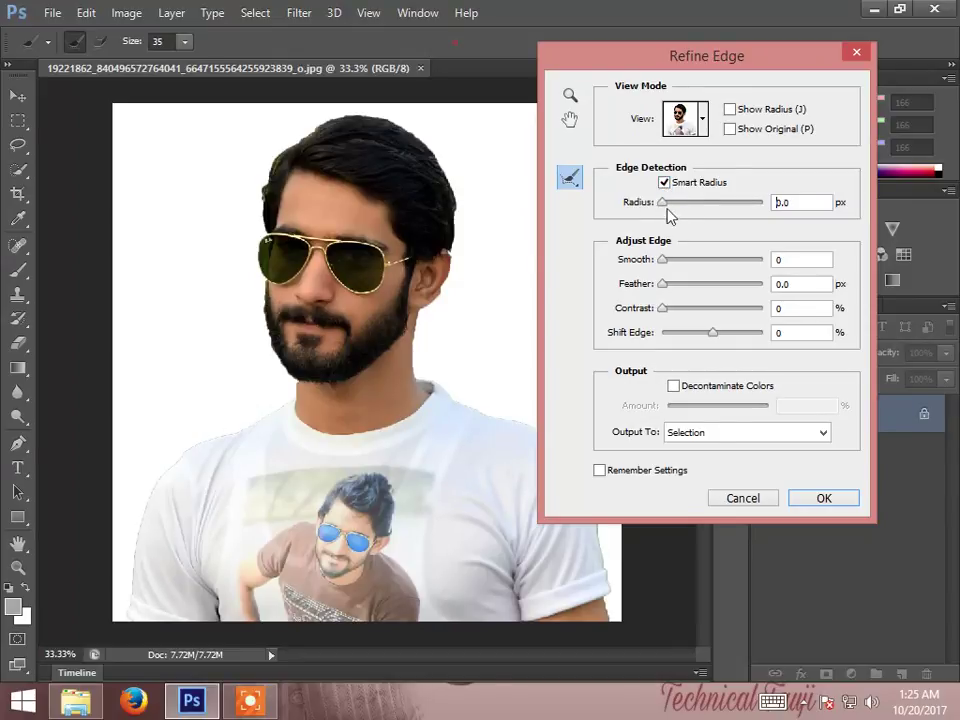
drag(665, 243, 684, 247)
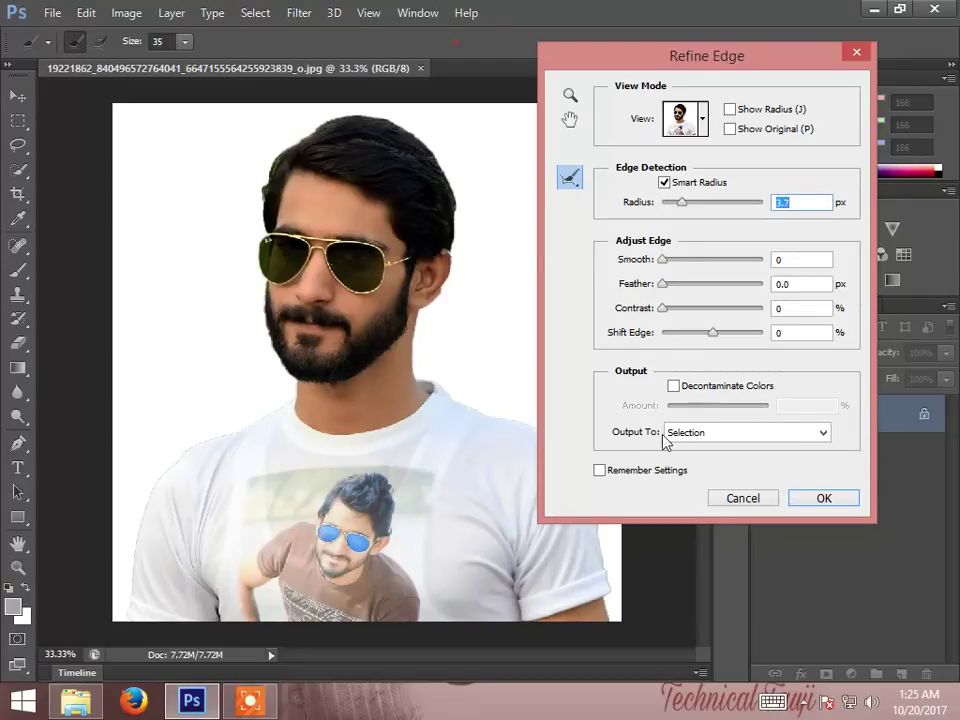
drag(651, 60, 689, 60)
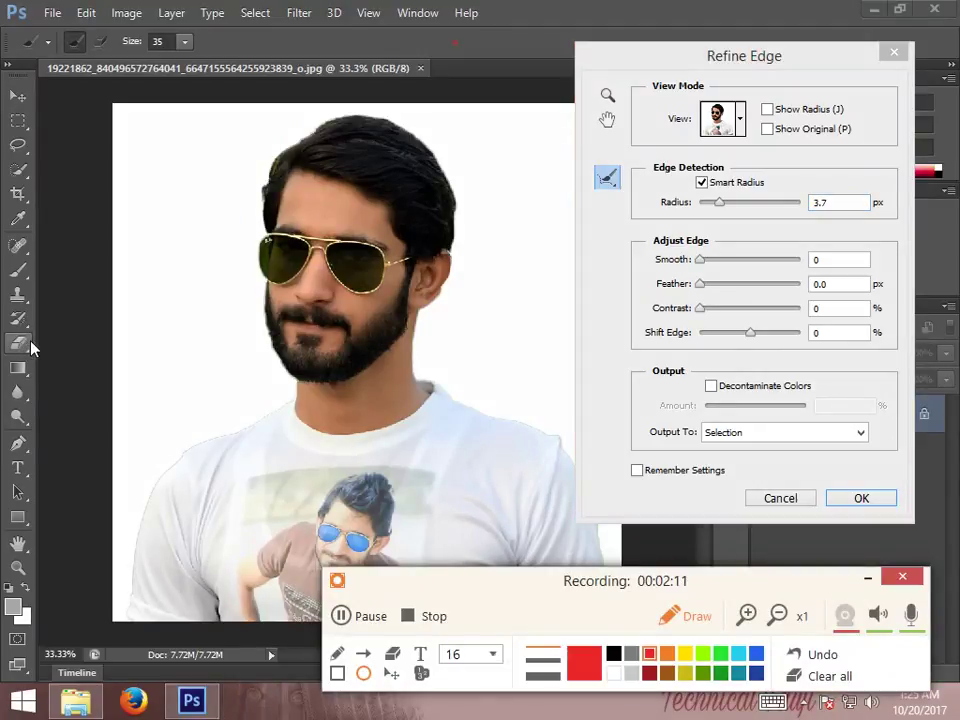
drag(3, 335, 37, 366)
click(845, 674)
click(866, 580)
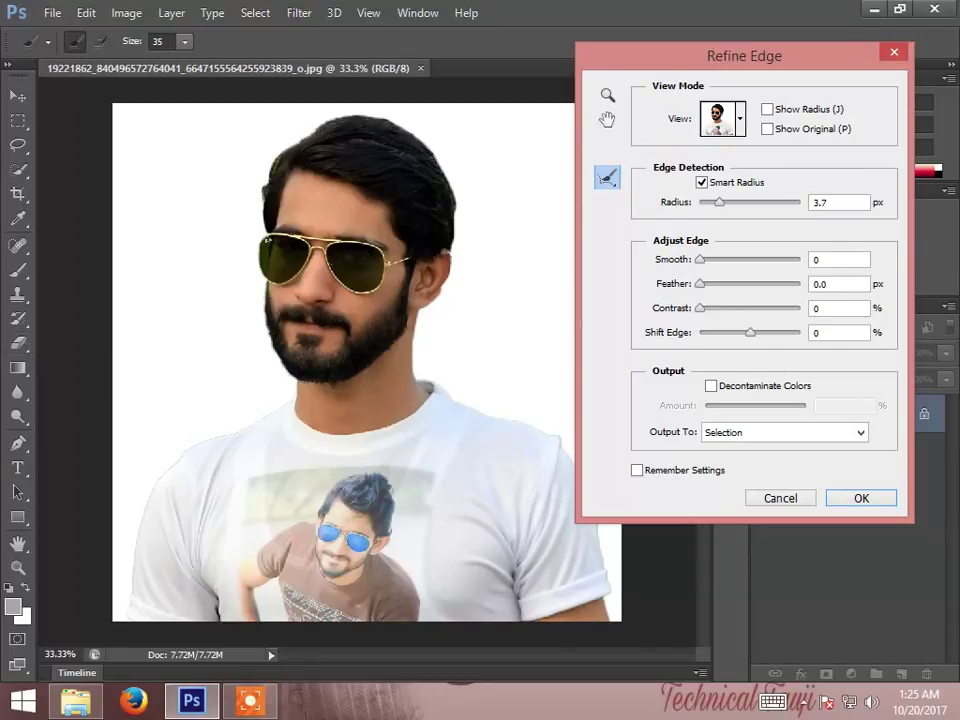
click(250, 700)
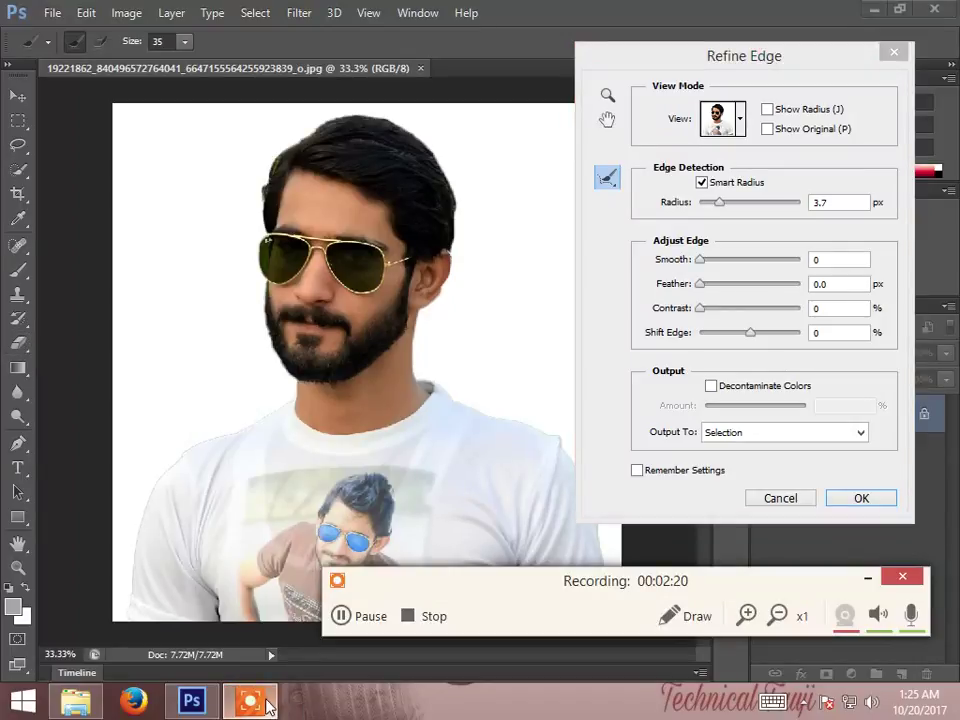
click(870, 580)
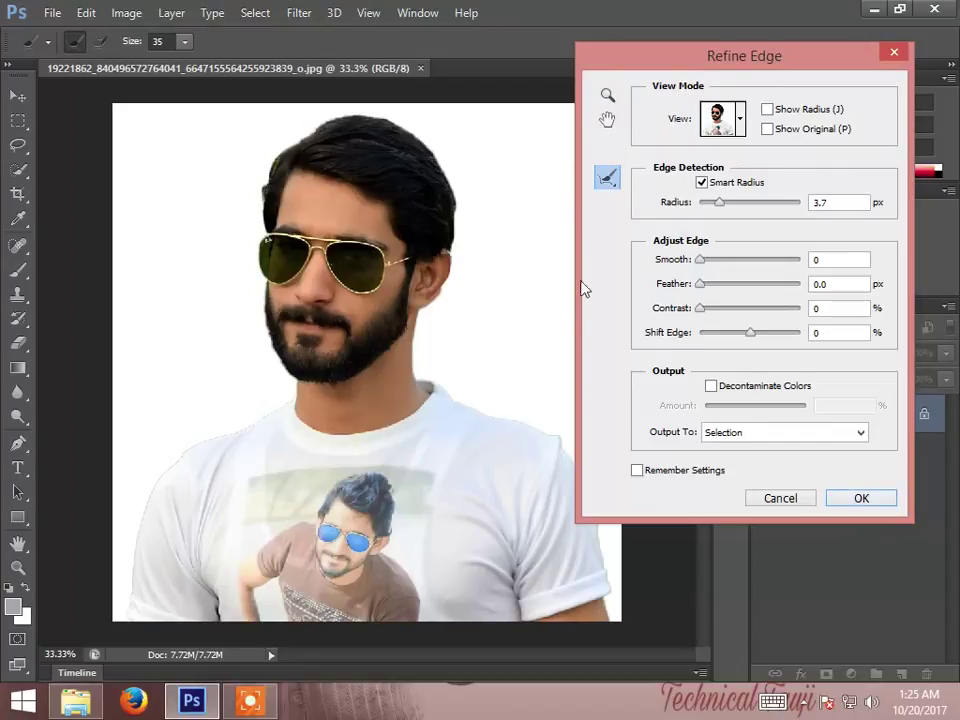
- Apply the refined edge as a selection and copy the selected man
click(607, 121)
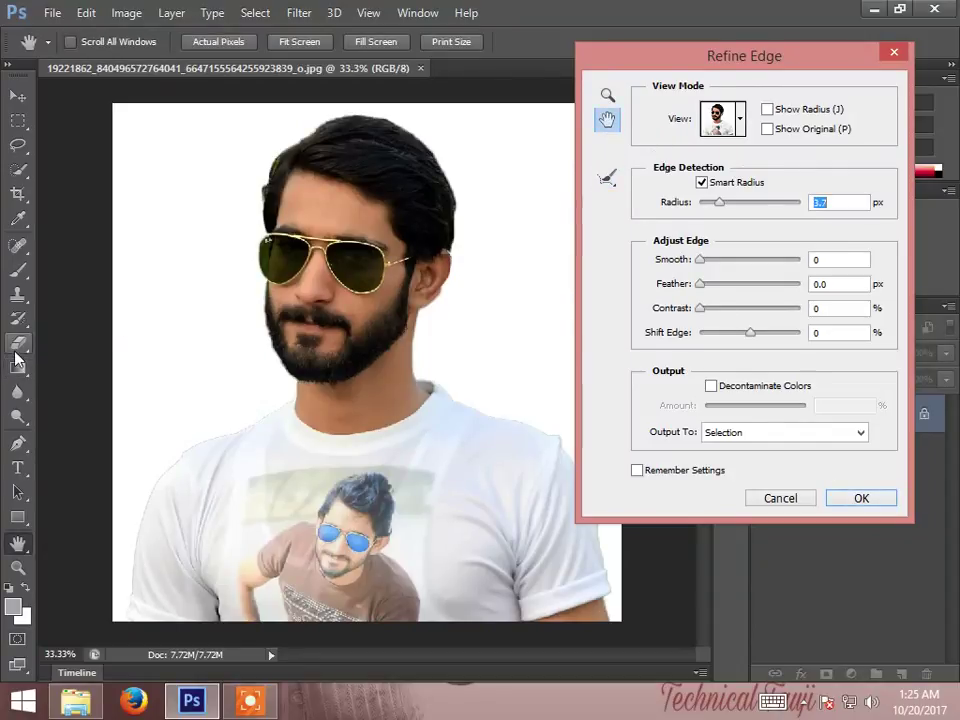
click(859, 499)
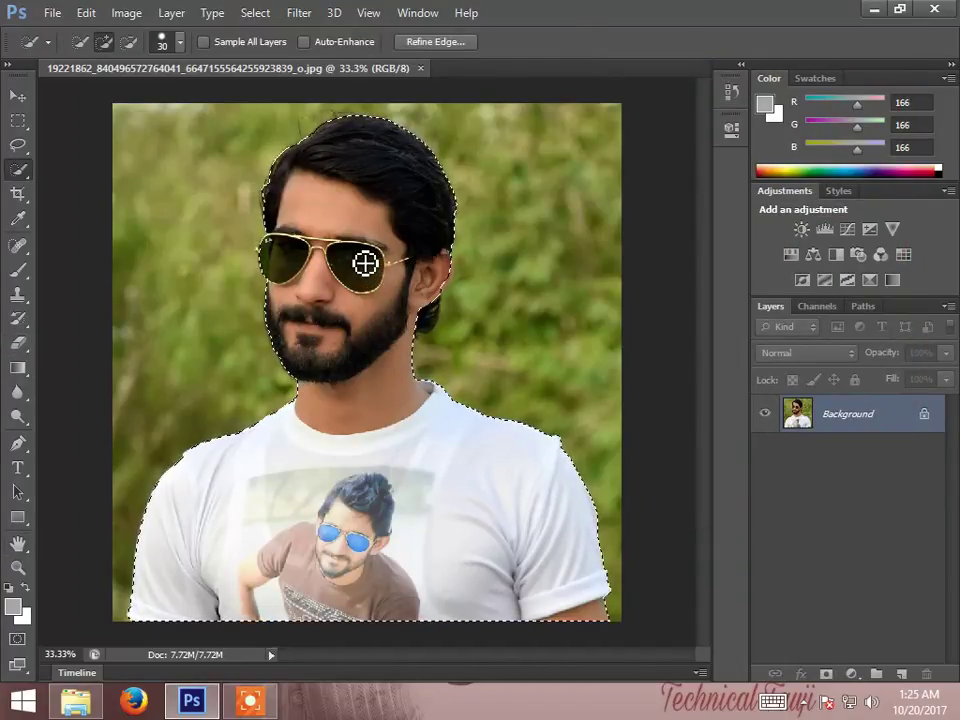
click(86, 18)
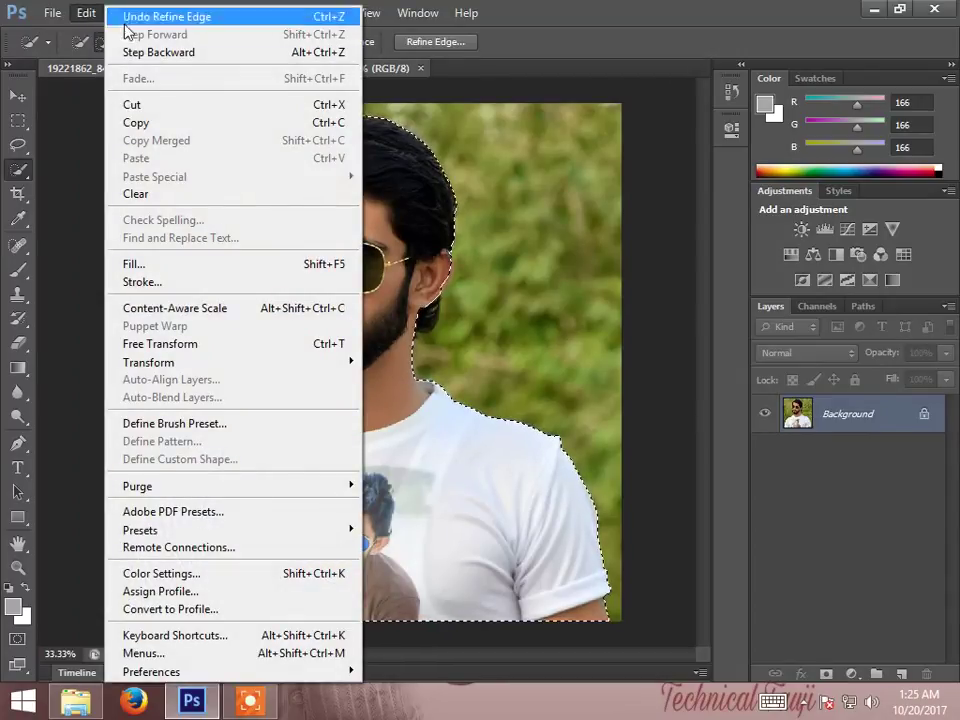
click(147, 128)
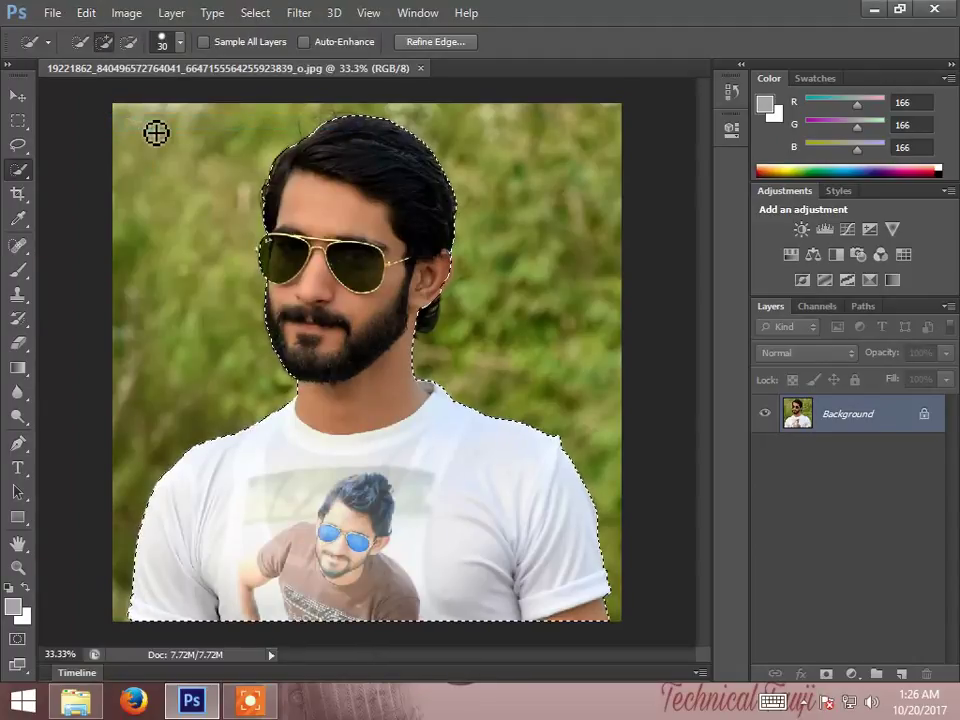
- Create a new transparent document 1280 pixels wide and 720 pixels high
click(45, 18)
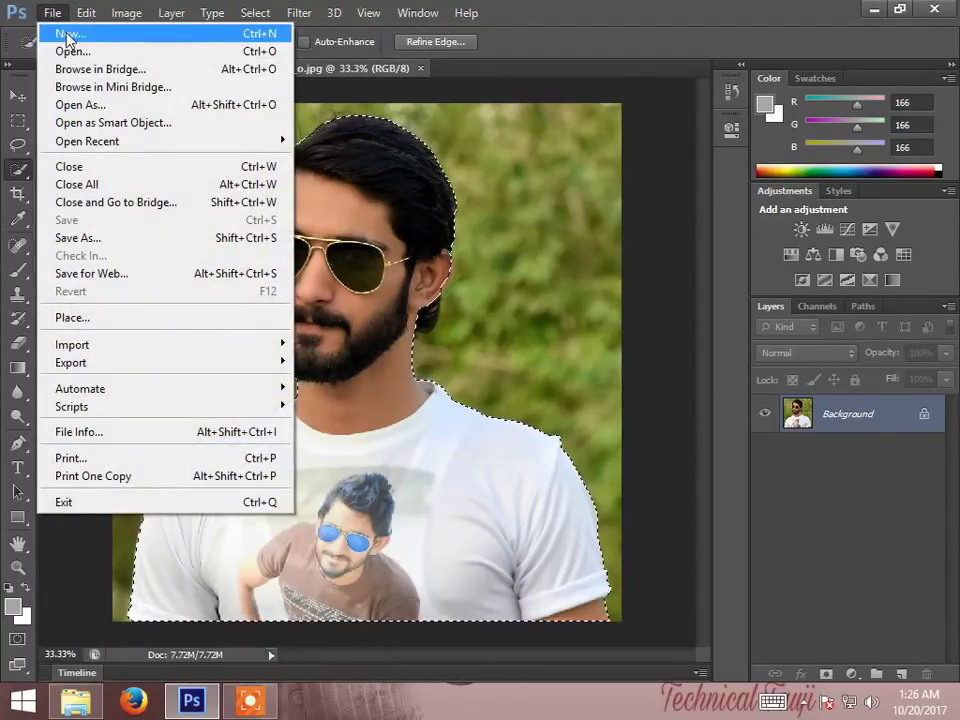
click(67, 38)
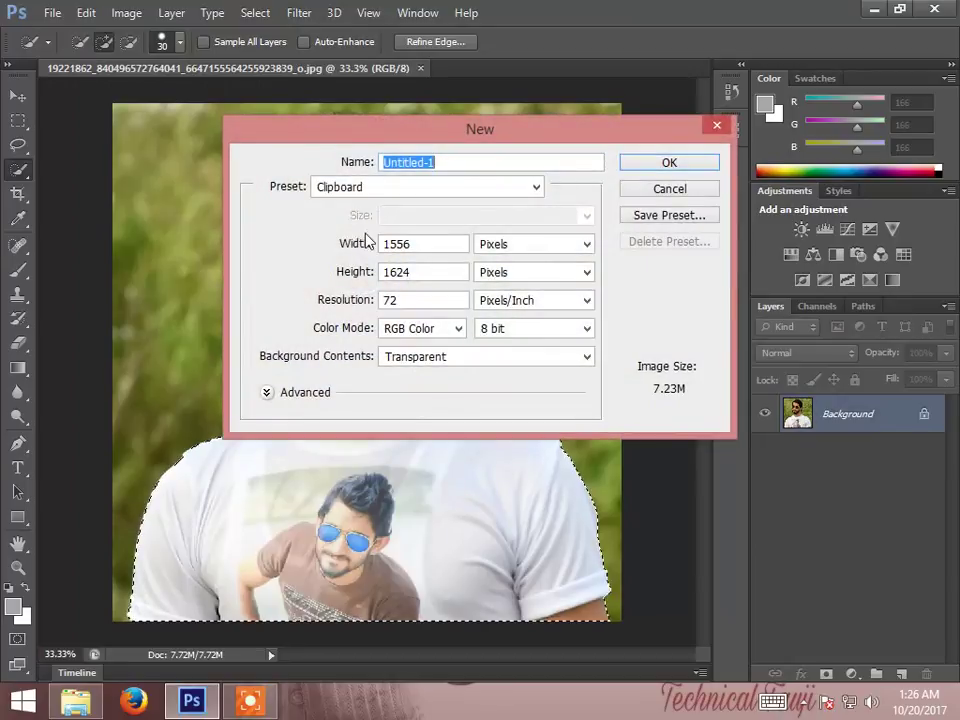
click(350, 244)
text(1280)
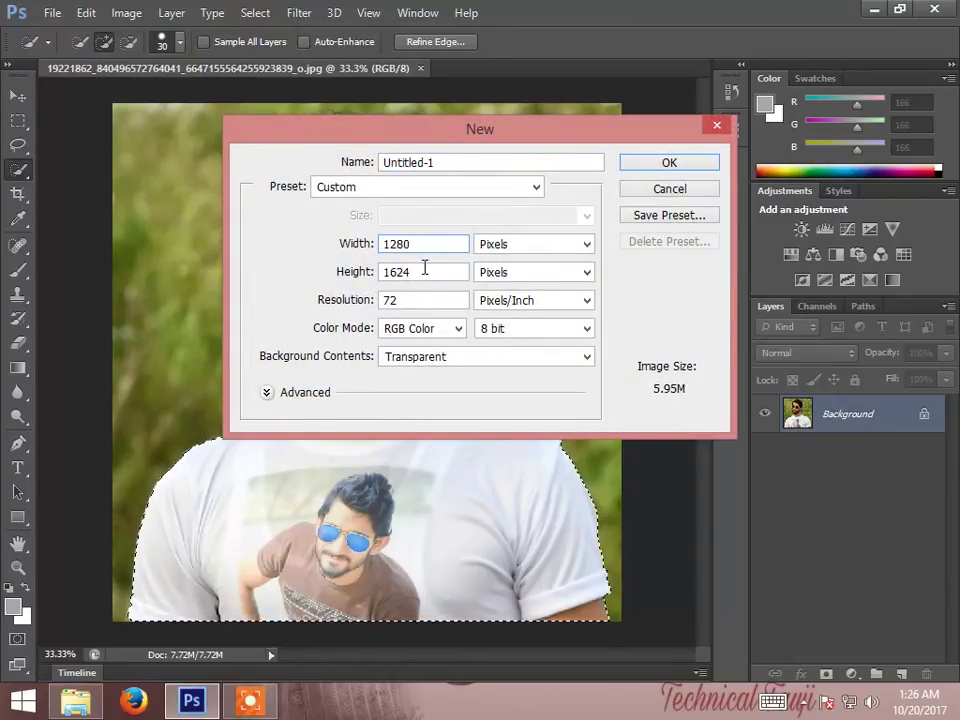
click(350, 272)
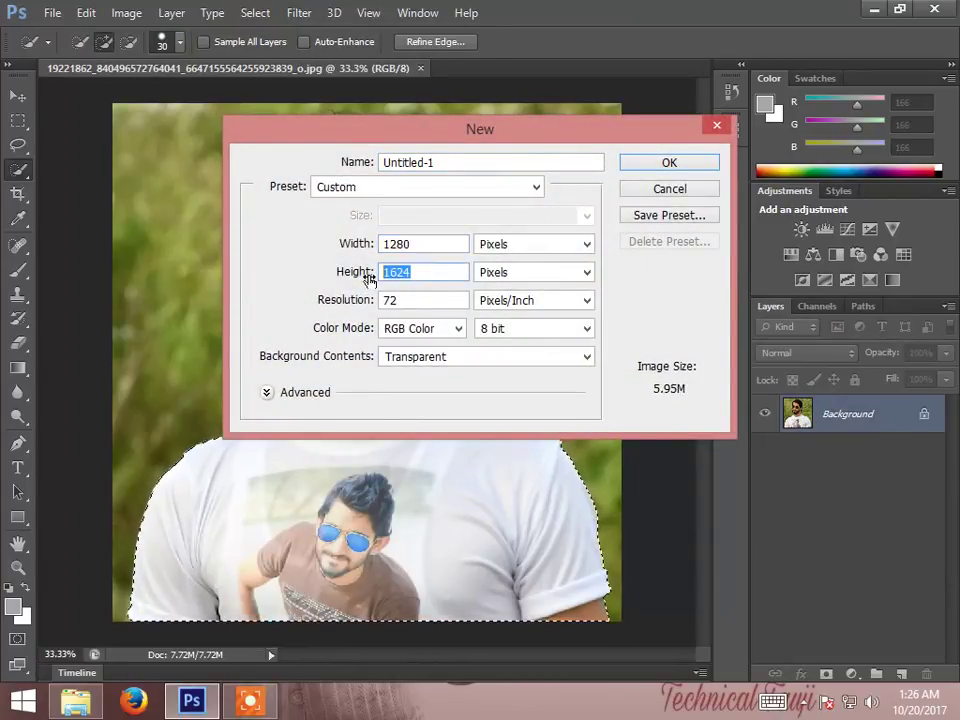
text(720)
key(Return)
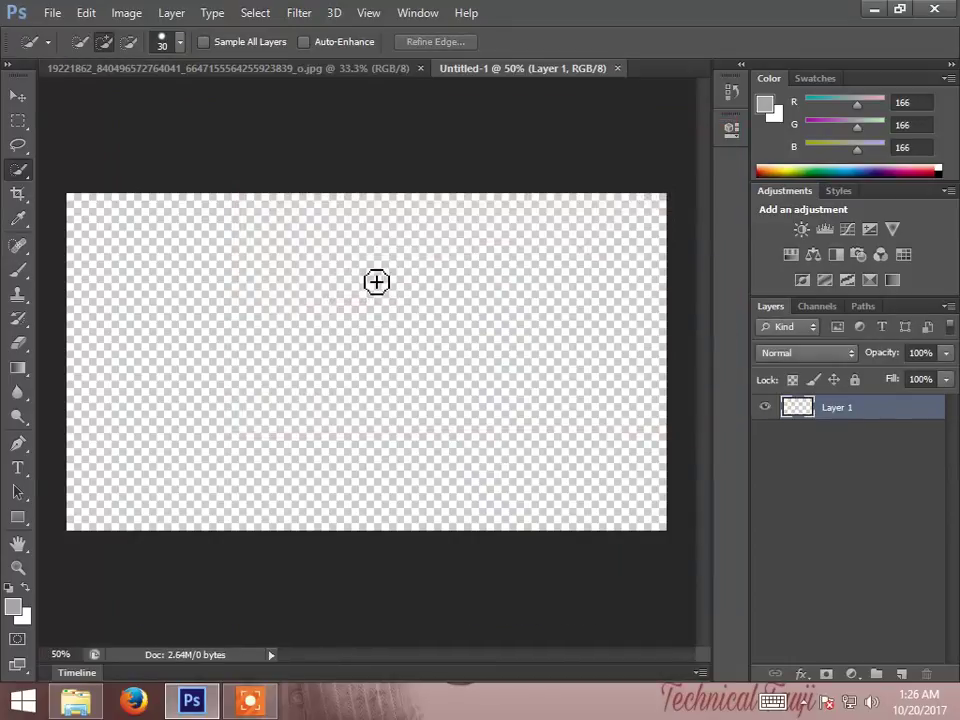
- Open the red texture image 184967152 from the Backgrounds folder
click(52, 12)
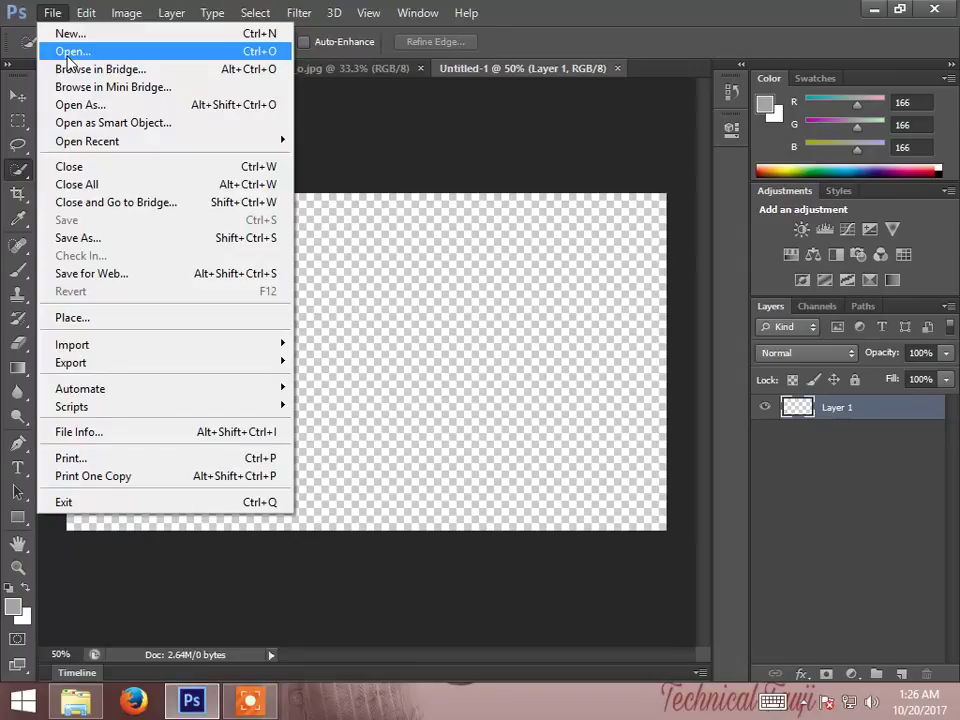
click(68, 52)
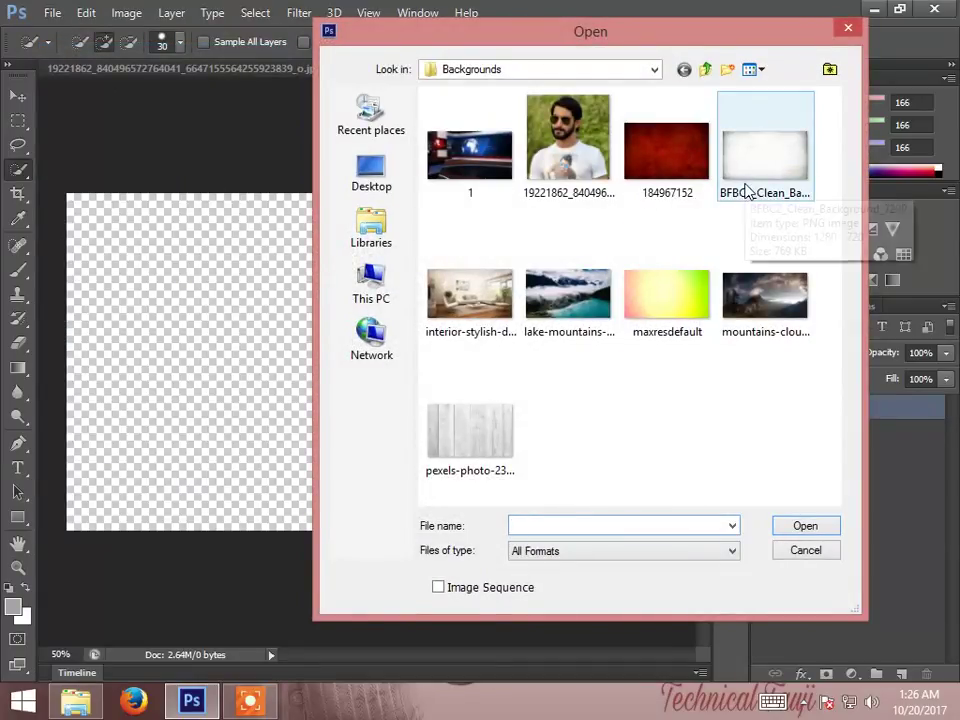
click(695, 173)
double_click(695, 172)
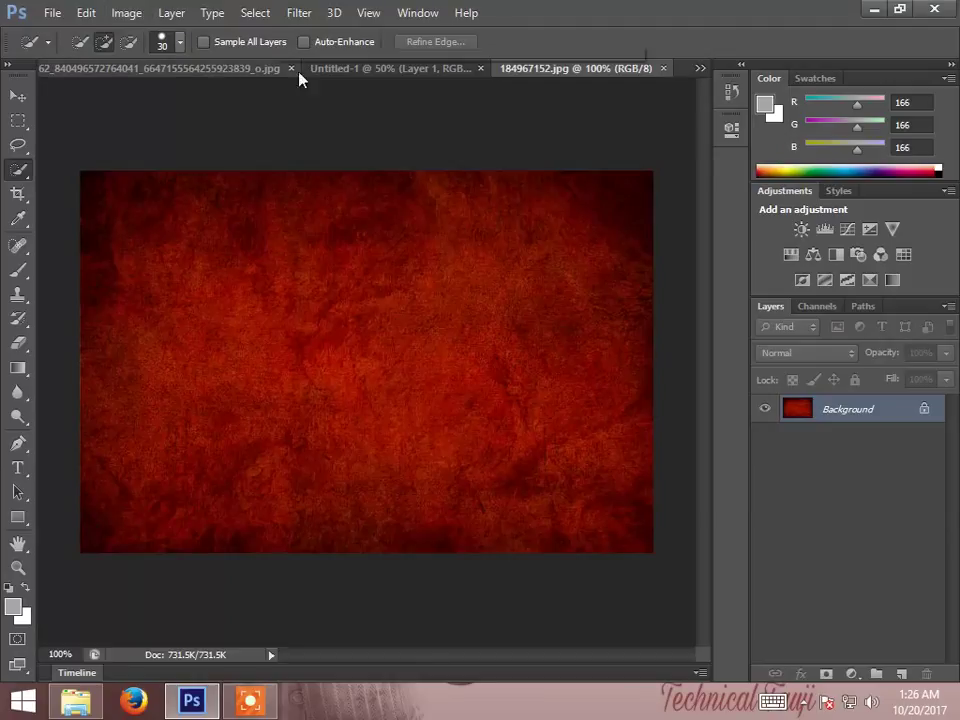
- Paste the copied cutout of the man into the red background image 184967152.jpg
click(176, 70)
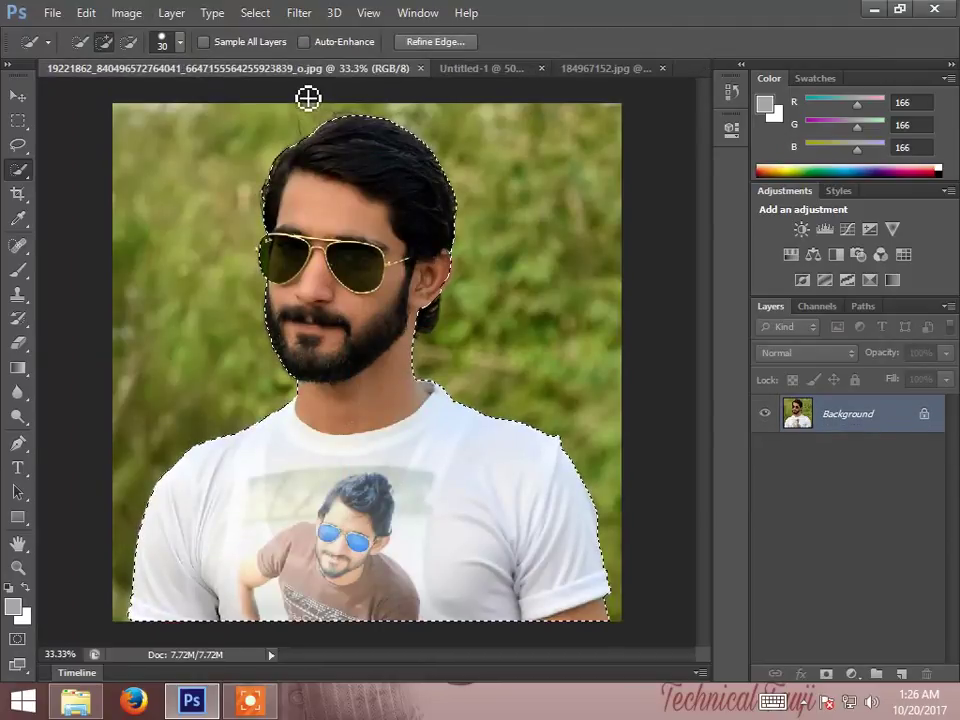
click(604, 70)
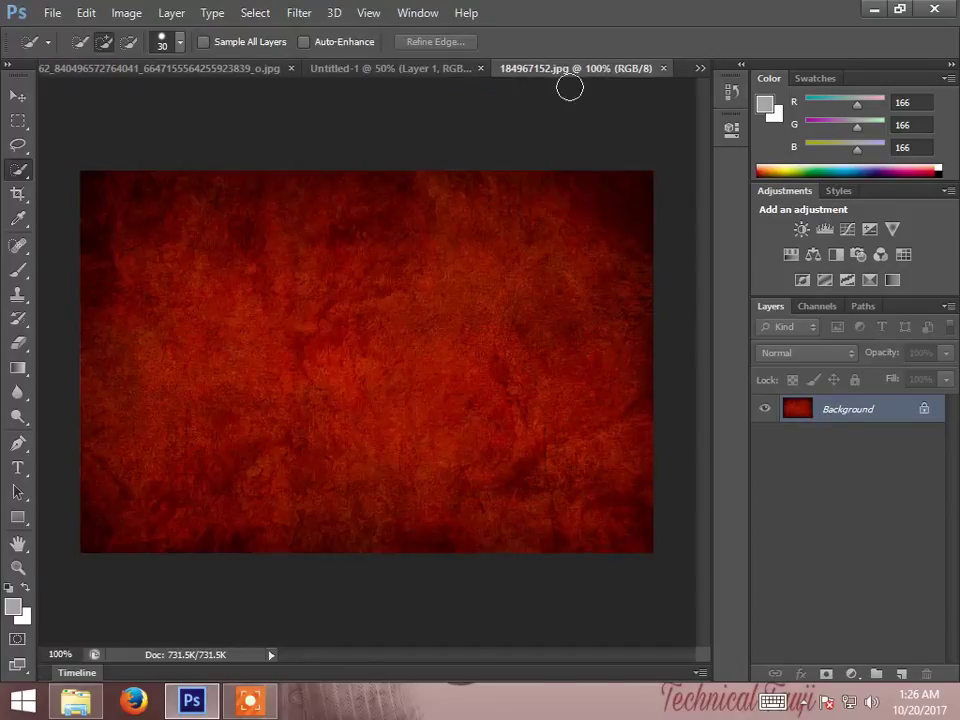
click(120, 13)
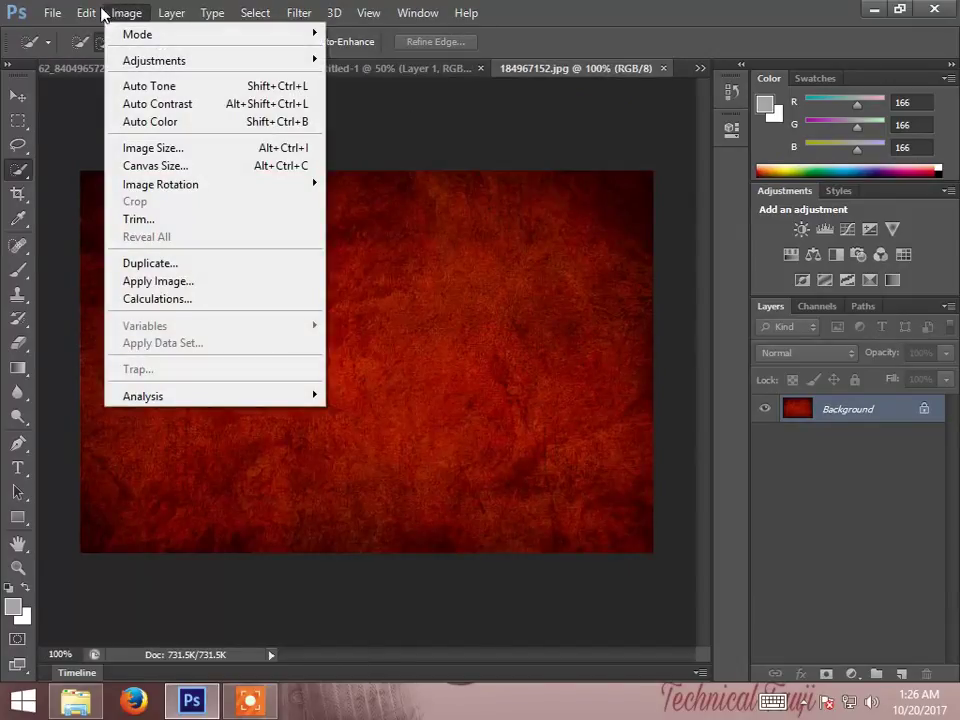
mouse_move(89, 12)
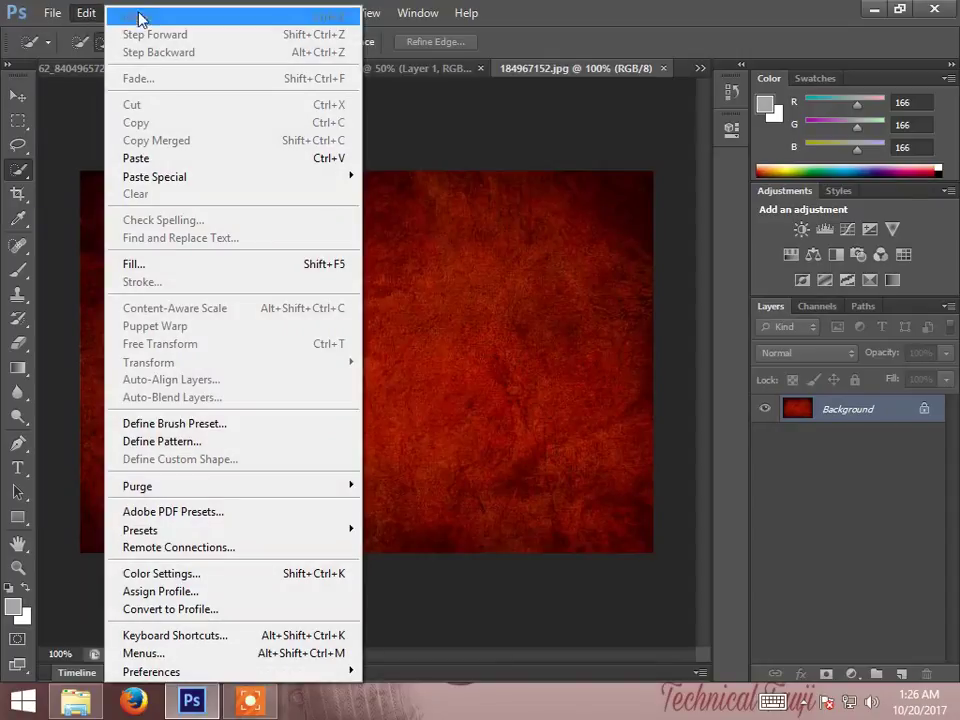
click(146, 158)
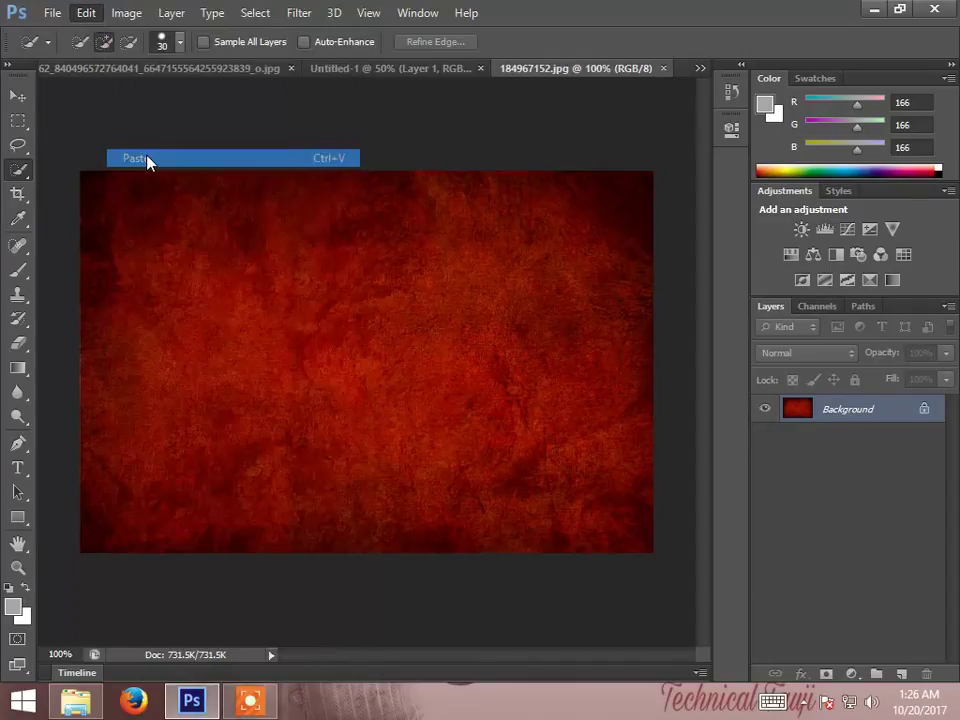
- Scale the pasted man down to about 70% width and 75% height, and shift him toward the canvas
click(18, 97)
drag(540, 405, 290, 515)
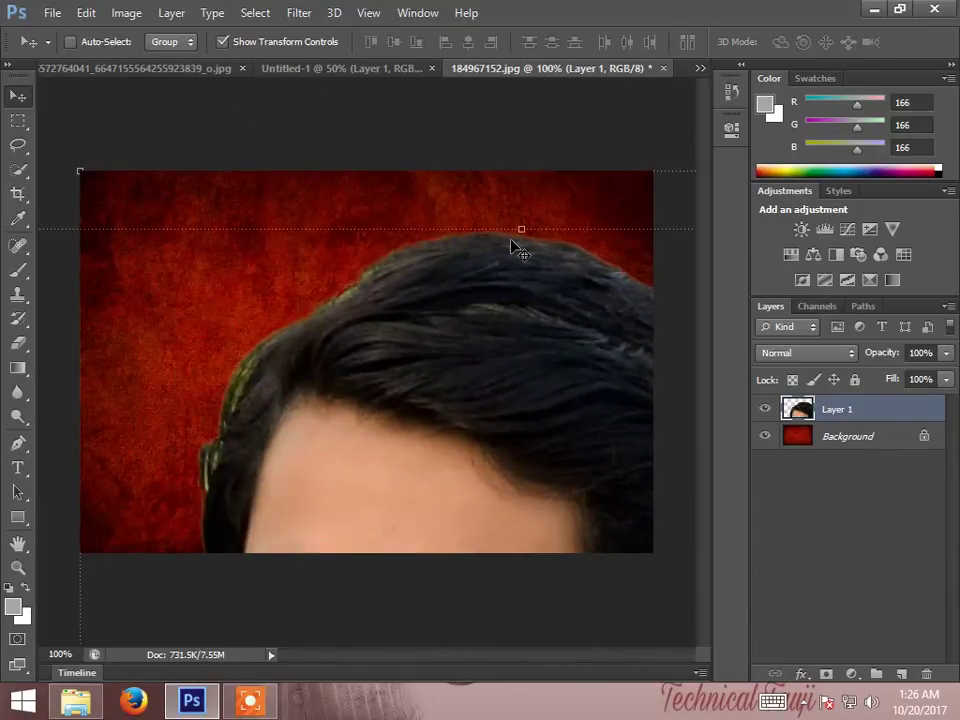
drag(521, 224, 107, 120)
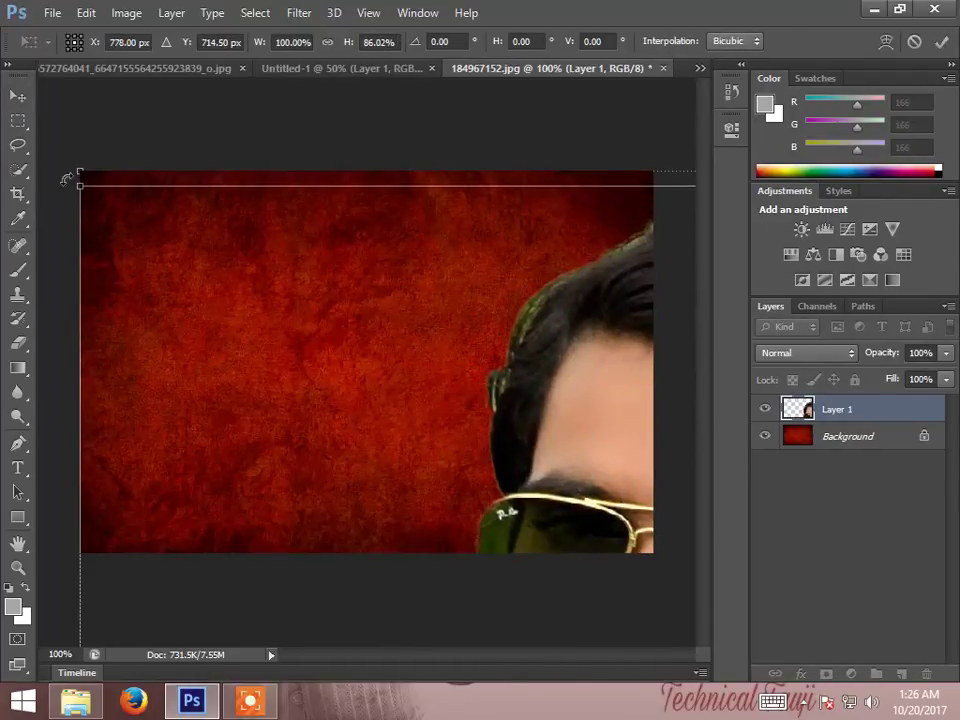
drag(82, 187, 514, 360)
drag(594, 448, 161, 283)
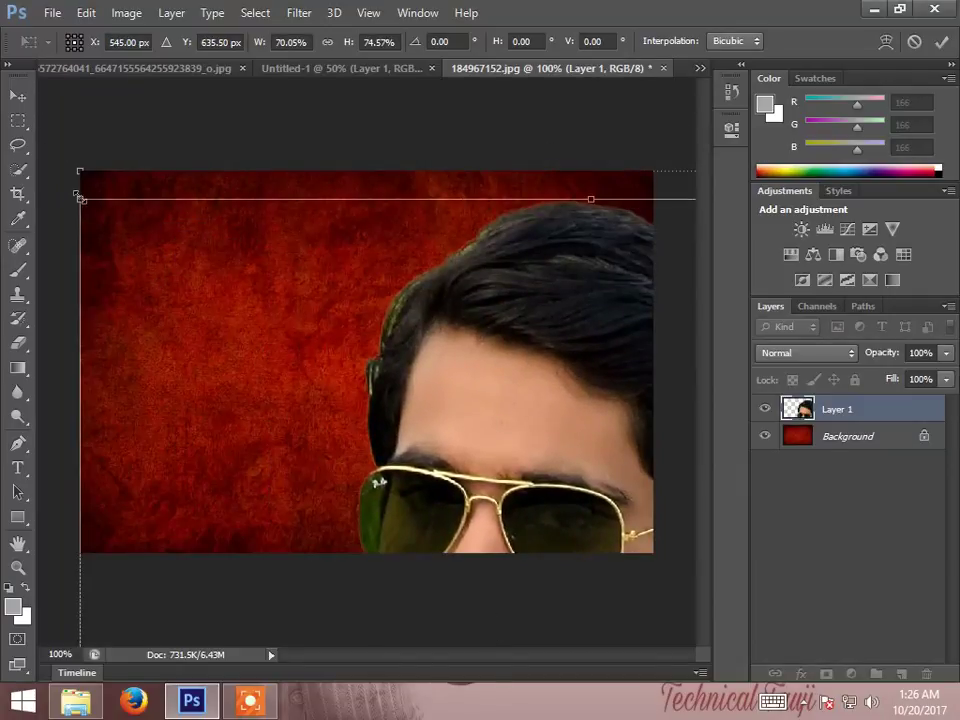
- Shrink the man further to about 34% width and 55% height, and move his head inside the red background
drag(80, 197, 364, 268)
drag(435, 363, 326, 362)
drag(92, 172, 336, 401)
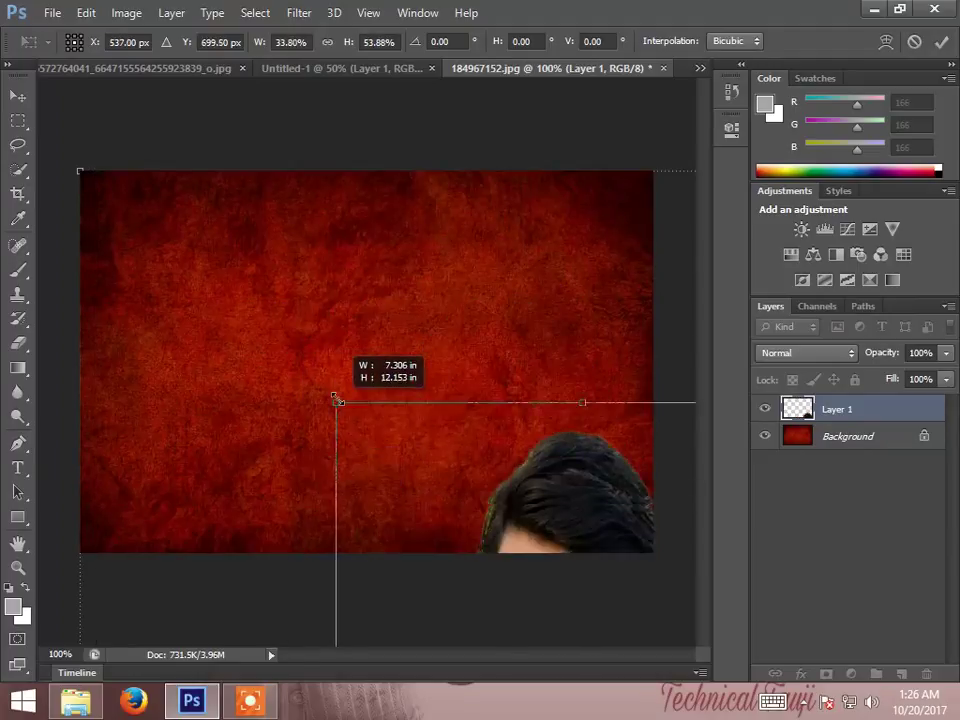
drag(514, 506, 218, 55)
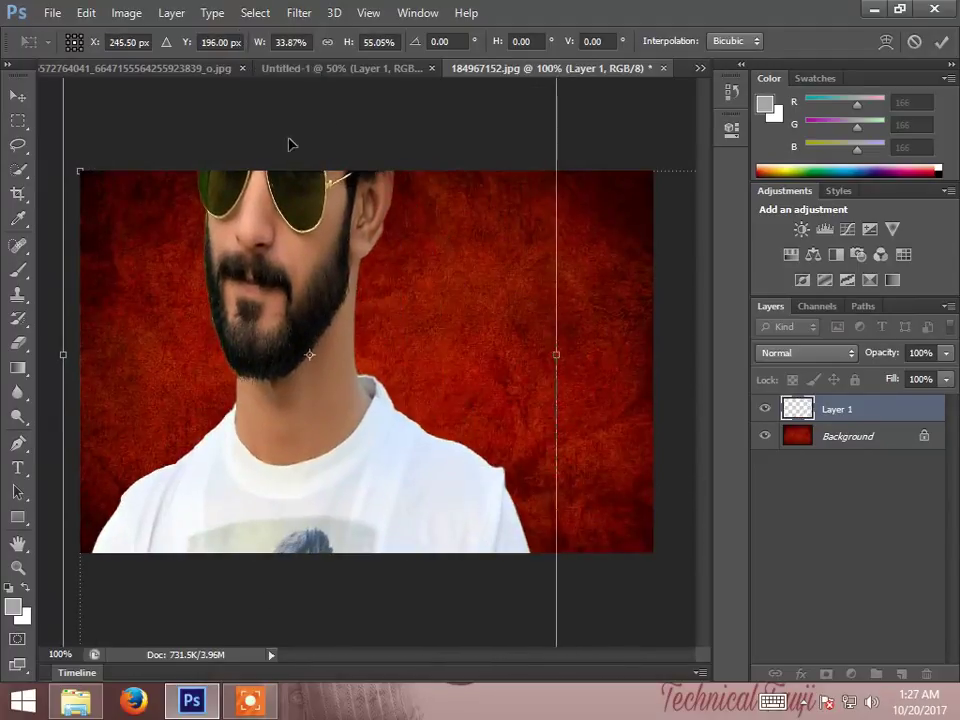
drag(346, 200, 400, 430)
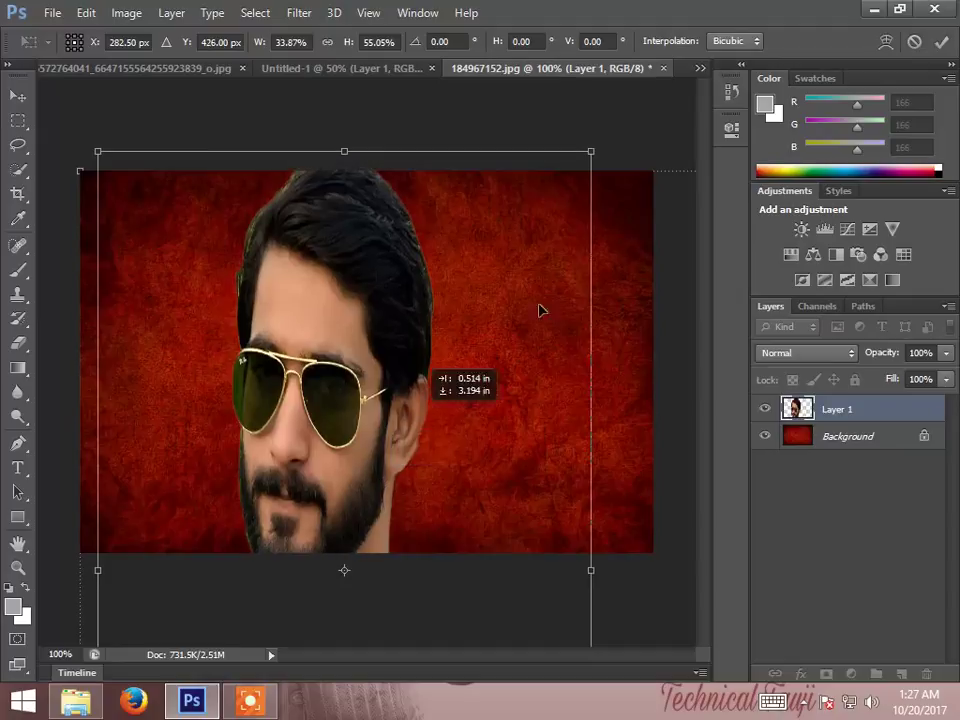
- Reduce the man to about 17% width and 28% height, and place him against the background's right edge
drag(598, 146, 436, 400)
drag(287, 471, 388, 180)
drag(531, 106, 449, 270)
drag(295, 468, 498, 351)
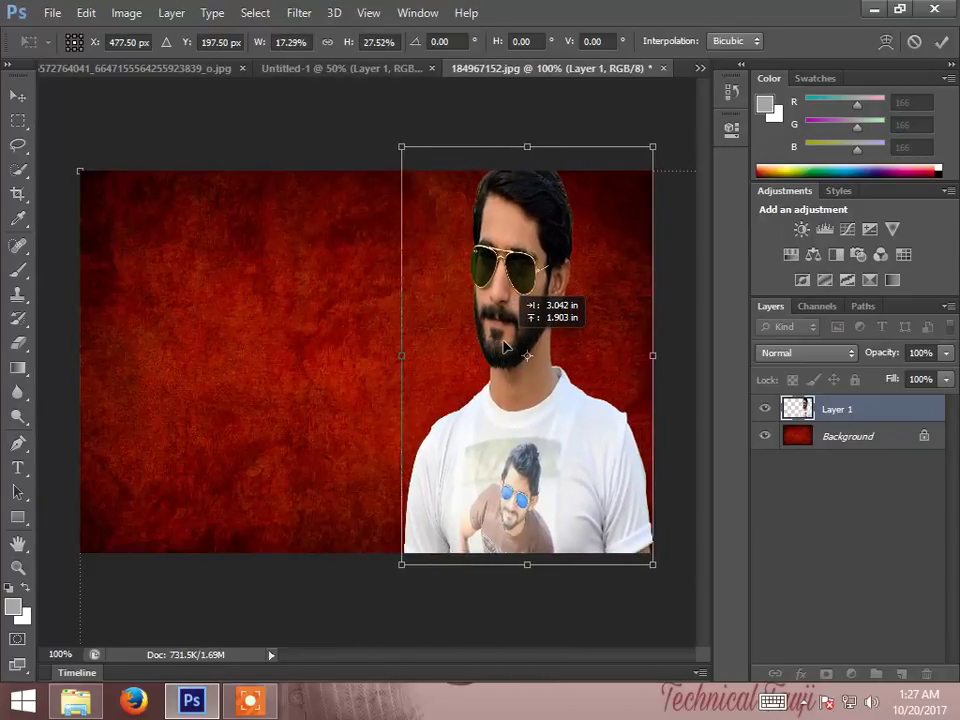
- Fit the man to the full canvas height at about 17.5% width and 25% height, and apply the transform
drag(527, 154, 527, 197)
drag(495, 332, 495, 318)
drag(527, 184, 527, 171)
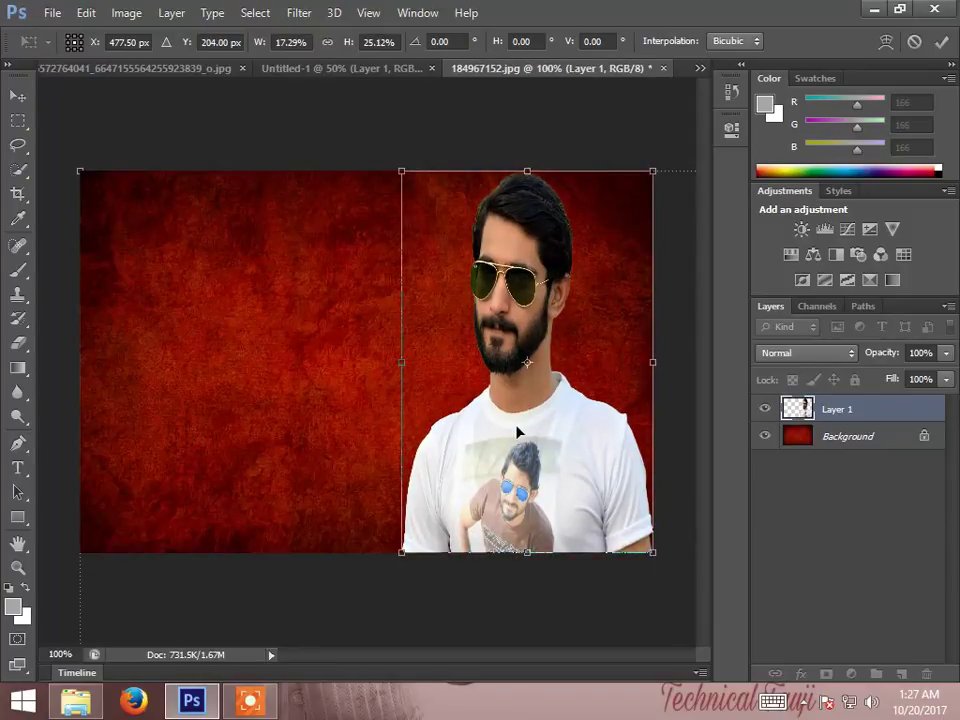
drag(404, 364, 399, 366)
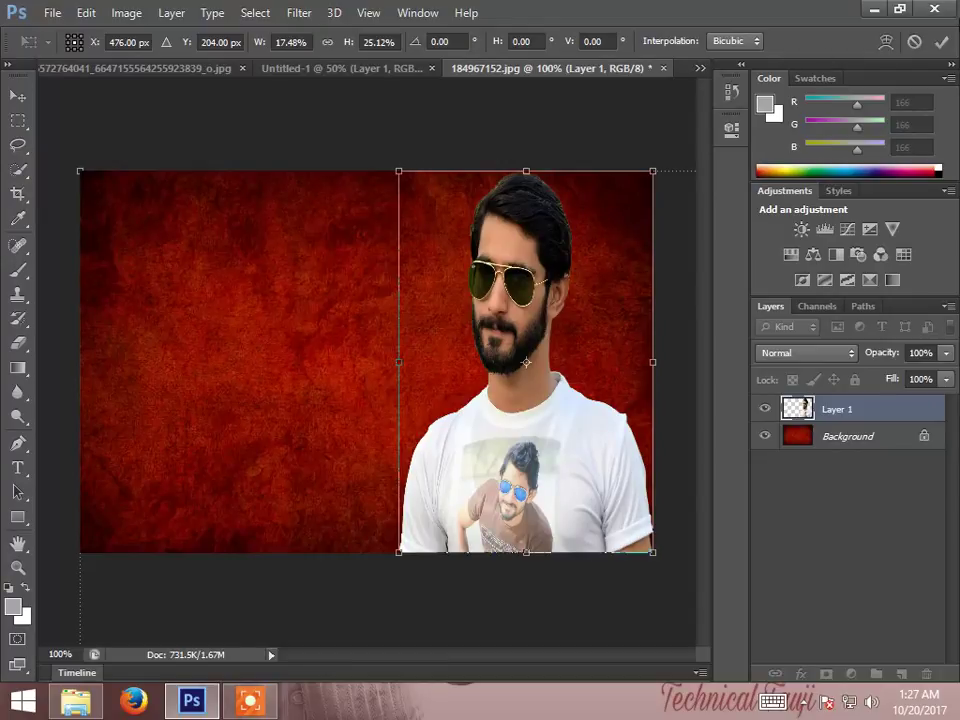
mouse_move(958, 3)
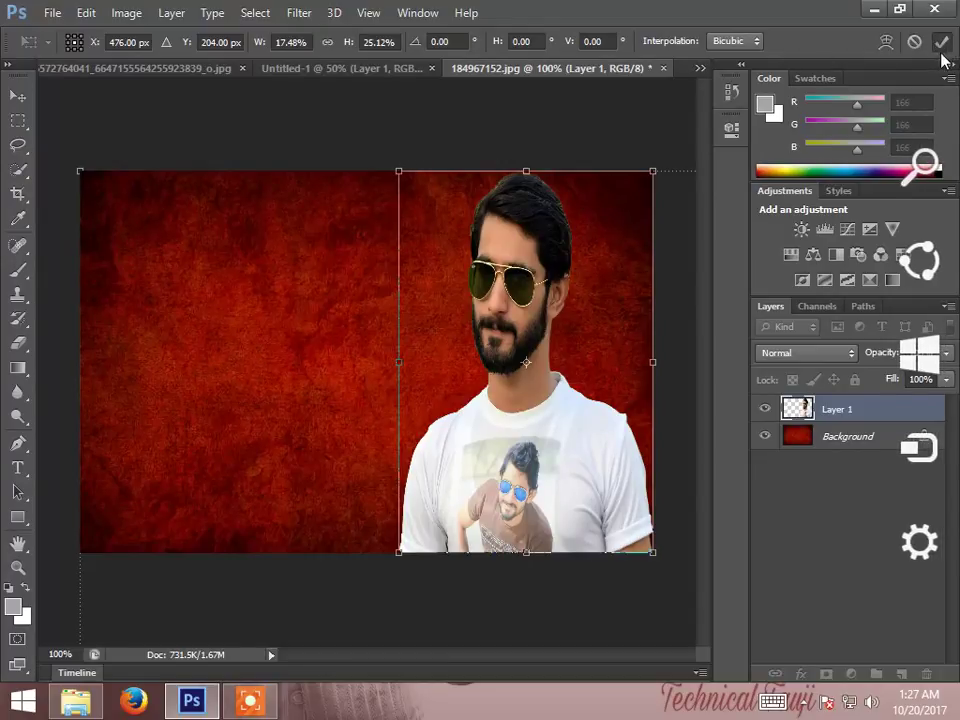
click(940, 44)
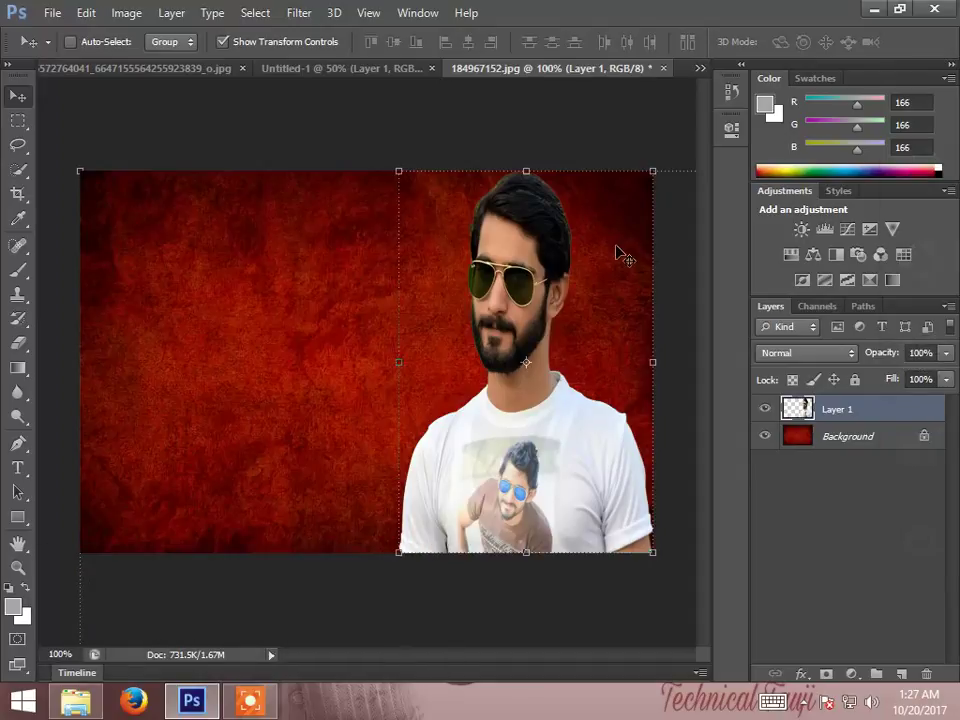
- Save the composite as a JPEG copy named 12525 in the Backgrounds folder
click(52, 12)
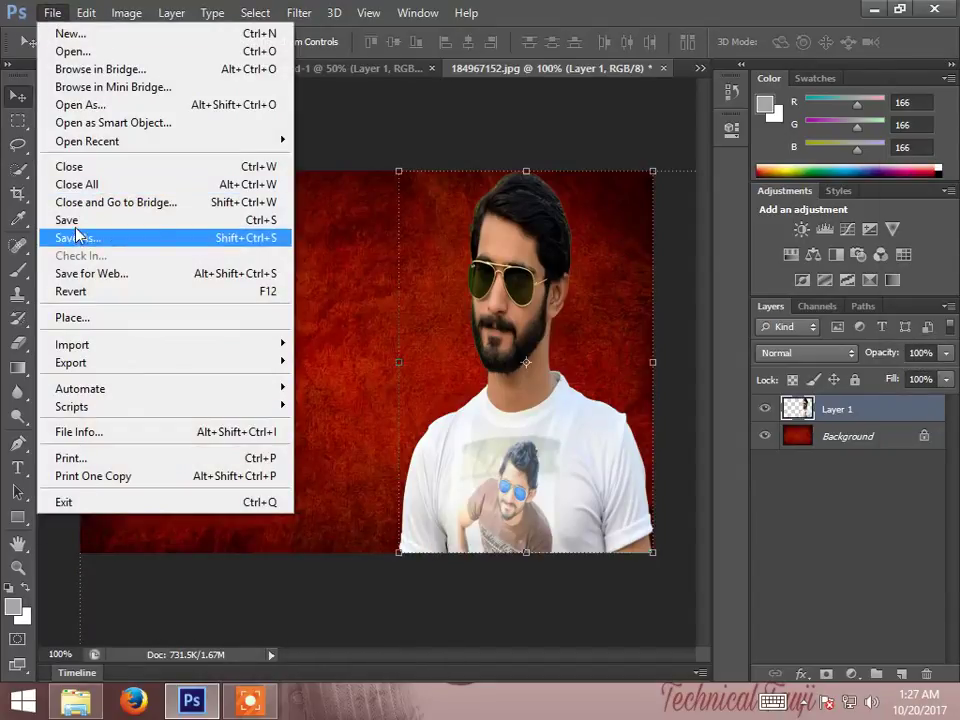
click(70, 220)
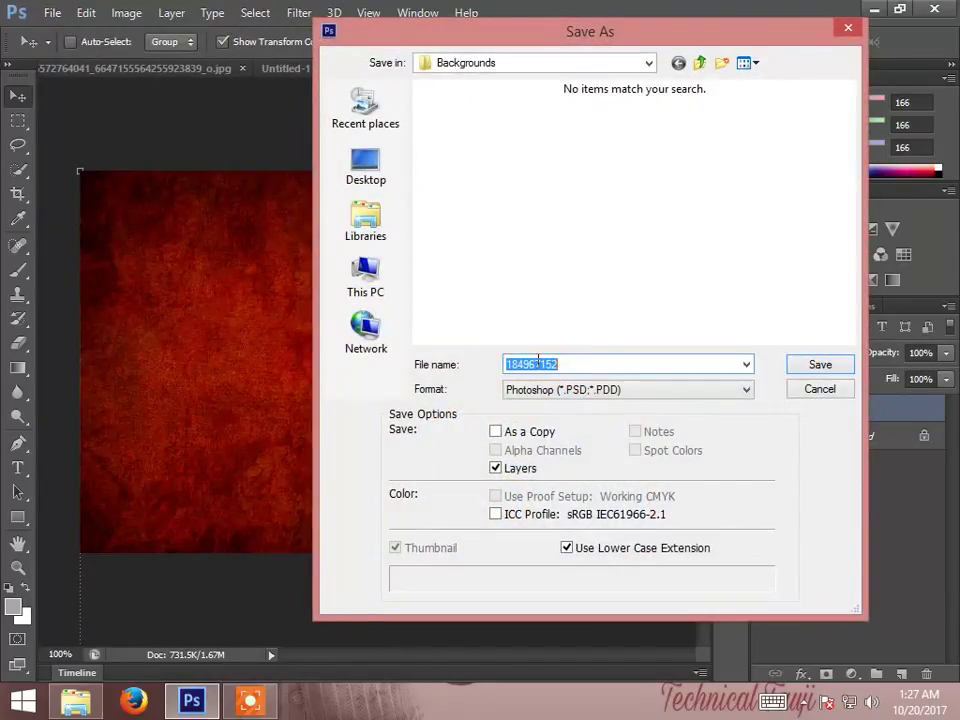
click(606, 393)
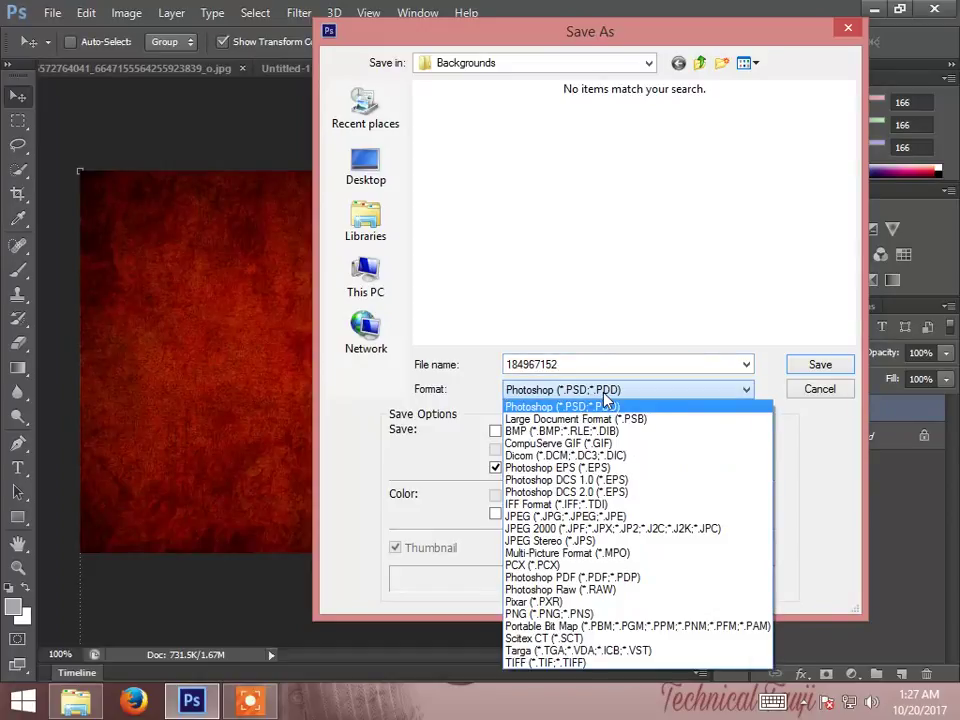
key(j)
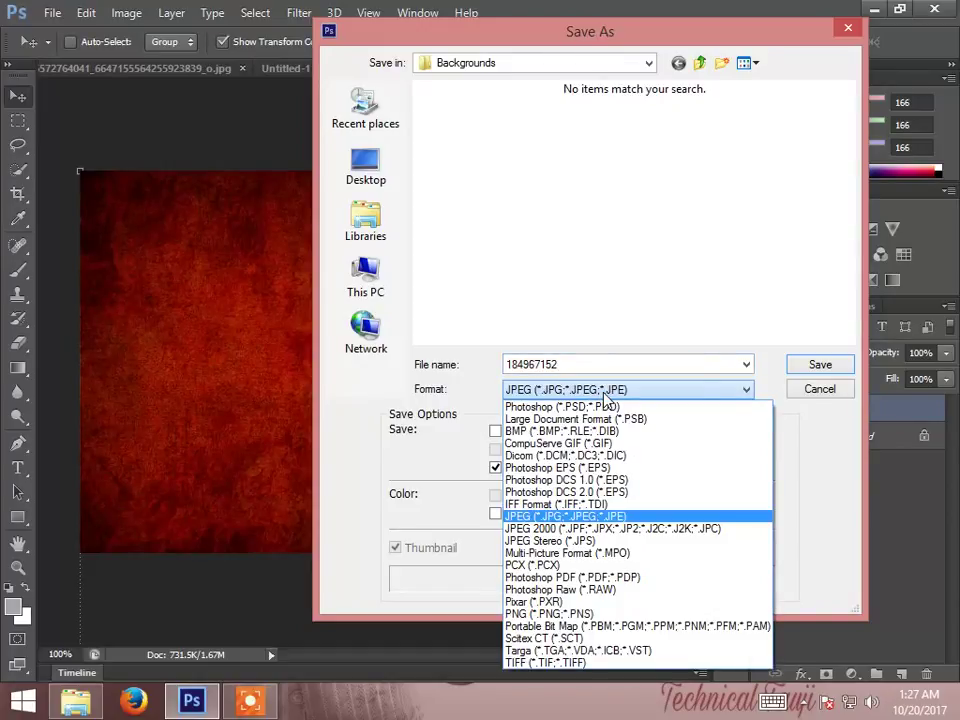
click(604, 397)
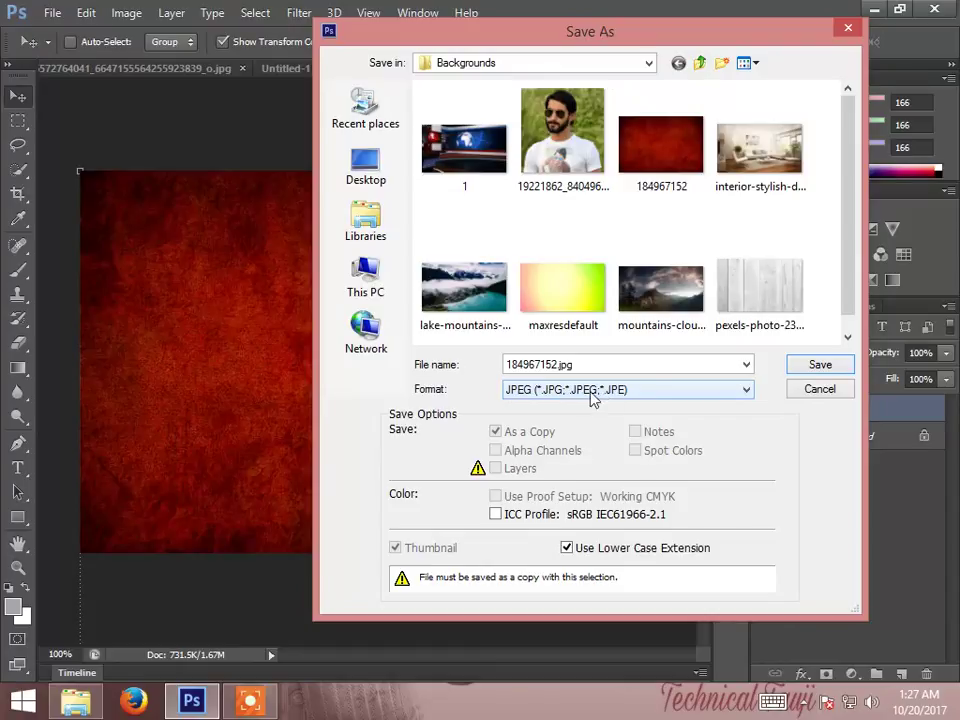
scroll(849, 225, down, 1)
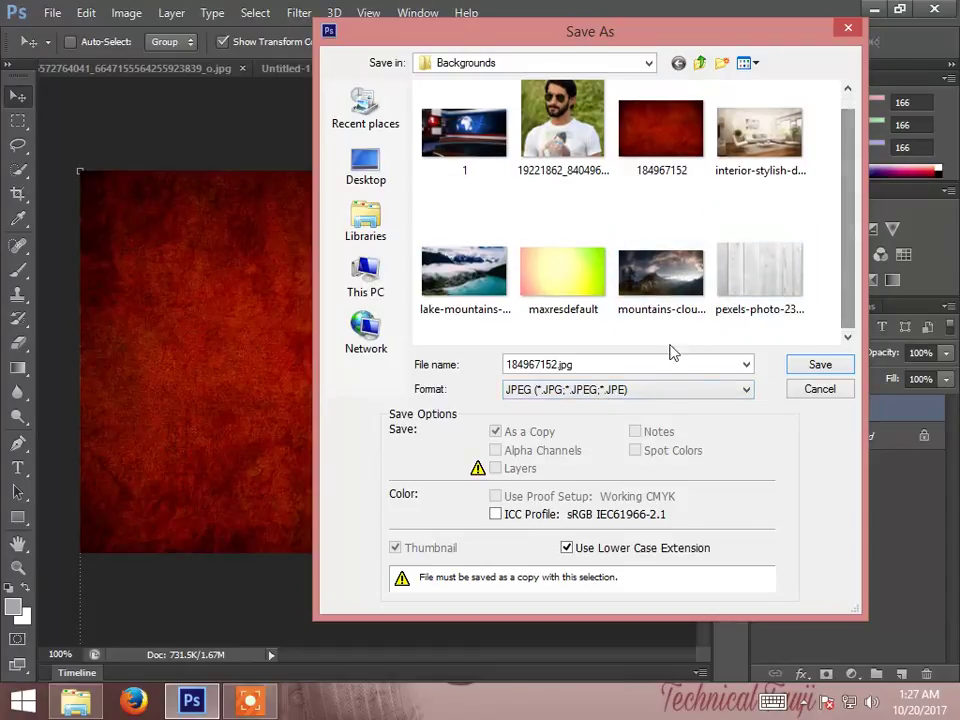
click(661, 362)
text(125)
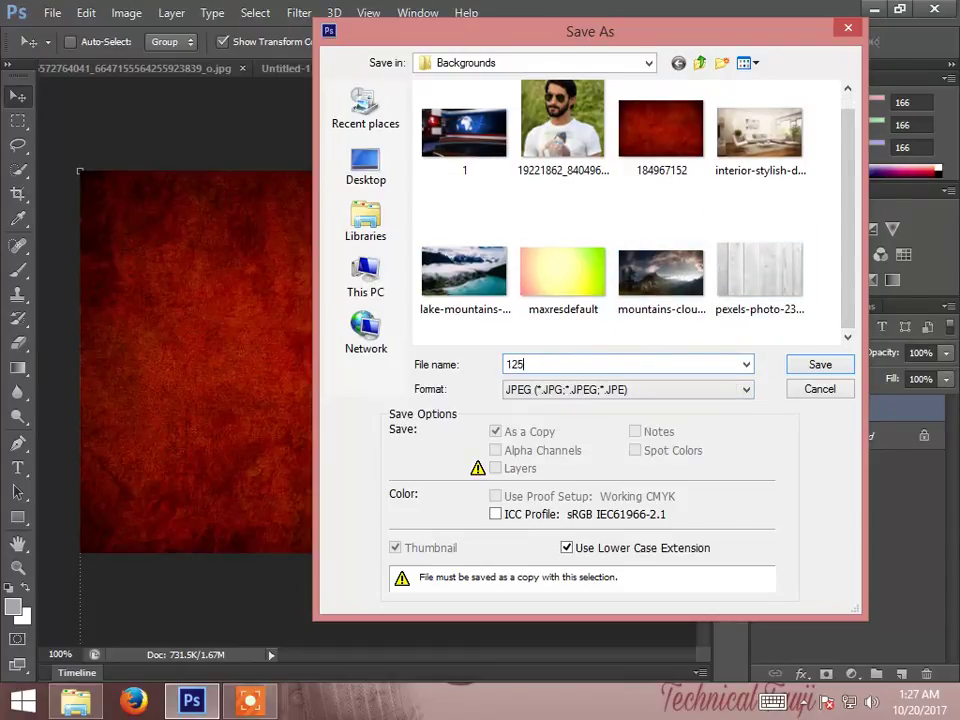
text(25)
key(Return)
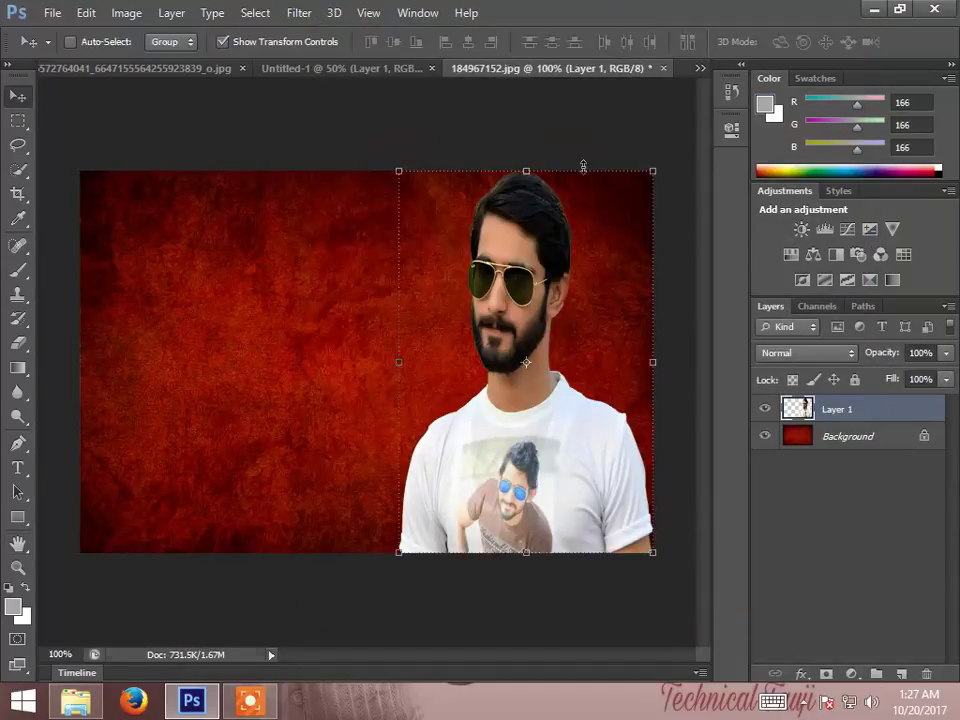
- Quit Photoshop without saving the changes to 184967152.jpg, and refresh the desktop
click(936, 10)
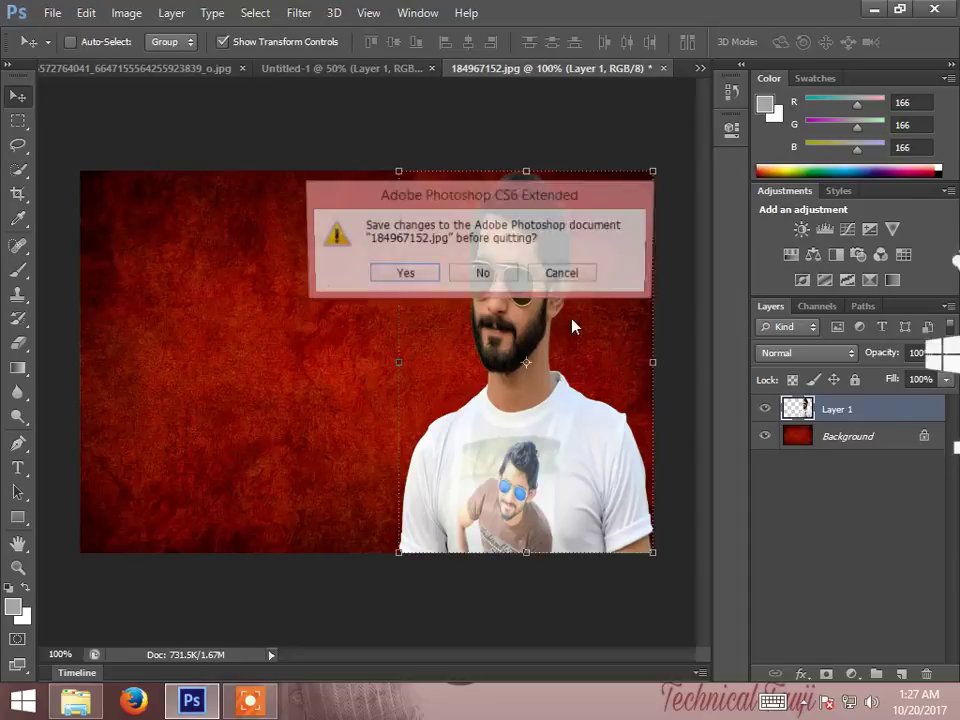
click(480, 274)
right_click(358, 229)
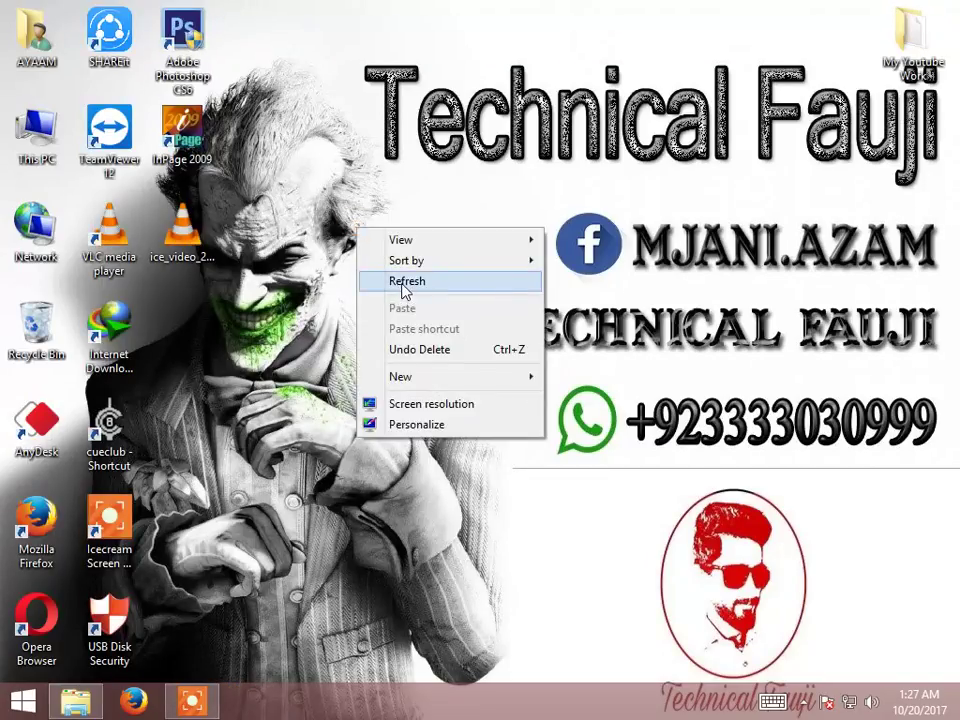
click(406, 282)
- View the saved image 12525 from the Backgrounds folder in My Youtube Work, and close the viewer and folder
double_click(905, 35)
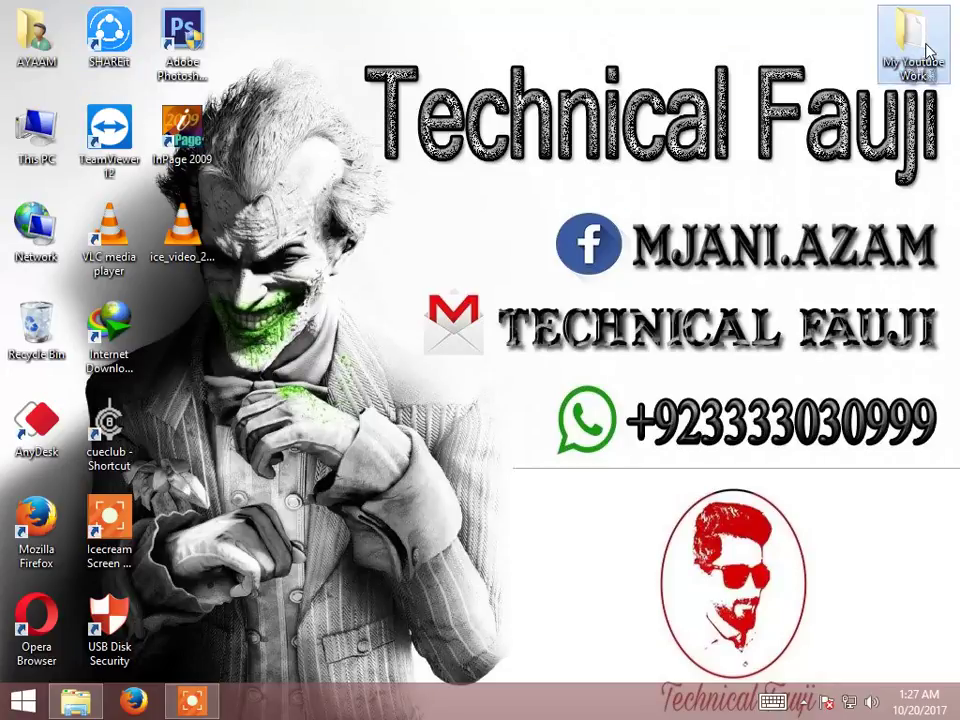
double_click(242, 141)
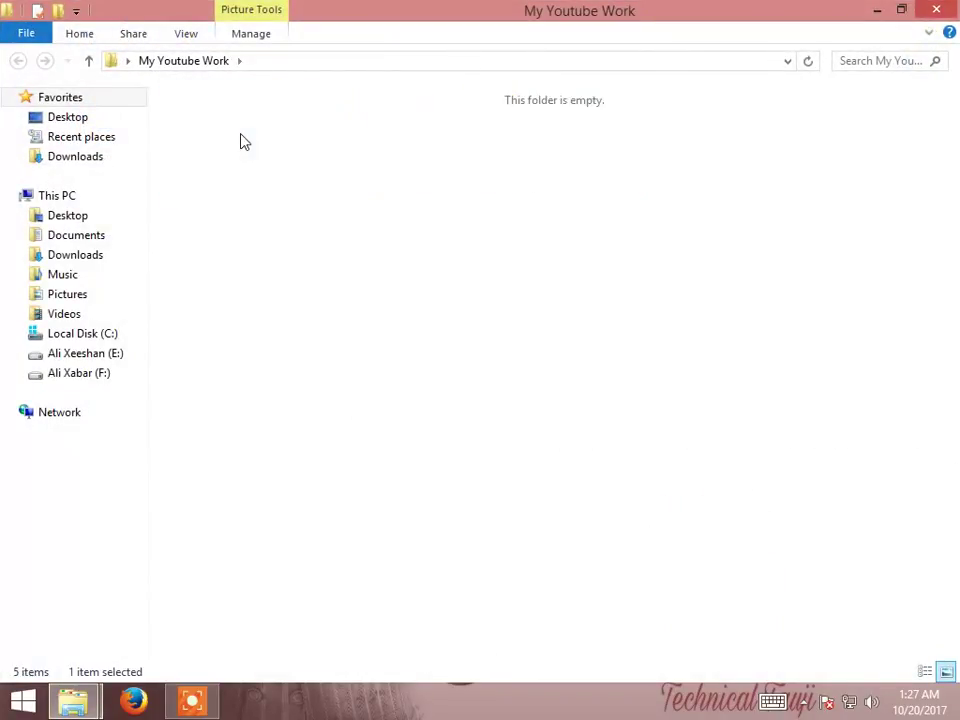
double_click(352, 141)
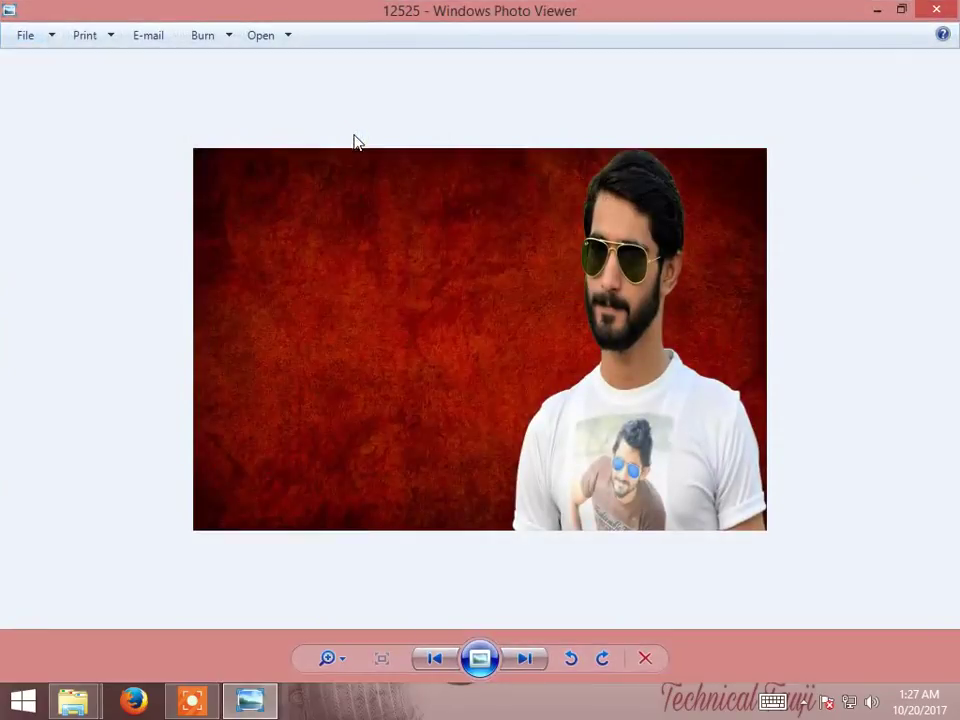
scroll(557, 283, up, 1)
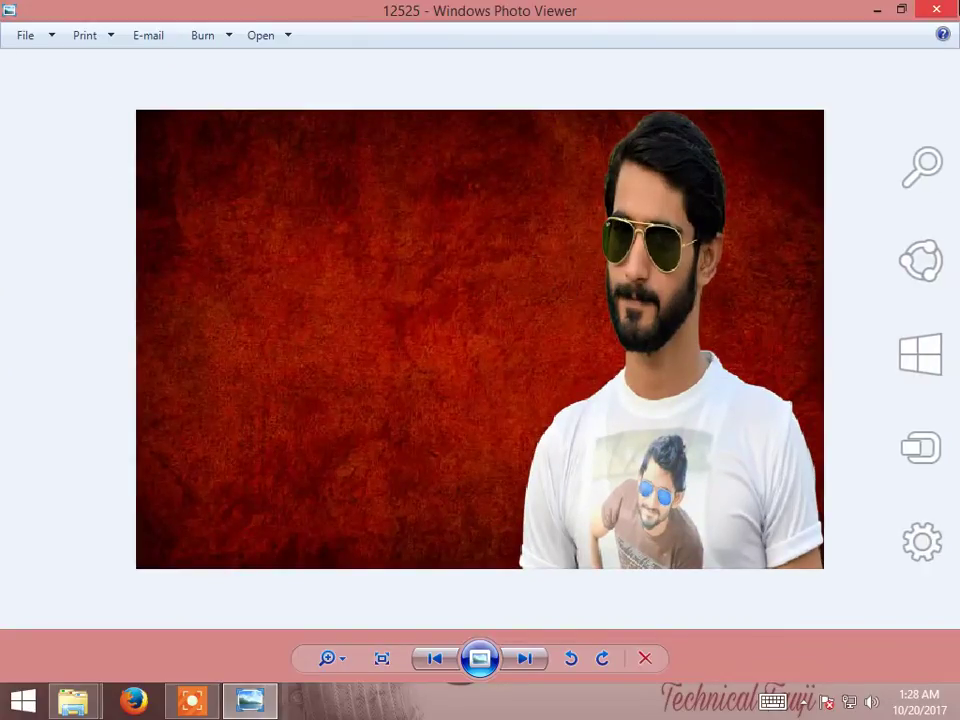
click(936, 10)
click(936, 10)
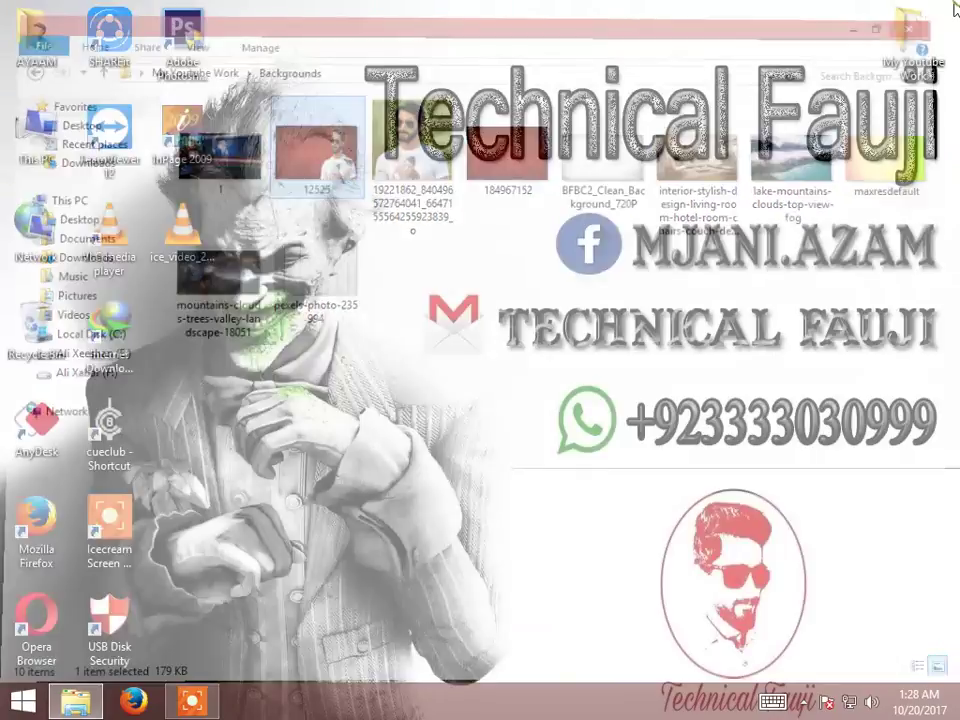
right_click(403, 236)
click(465, 285)
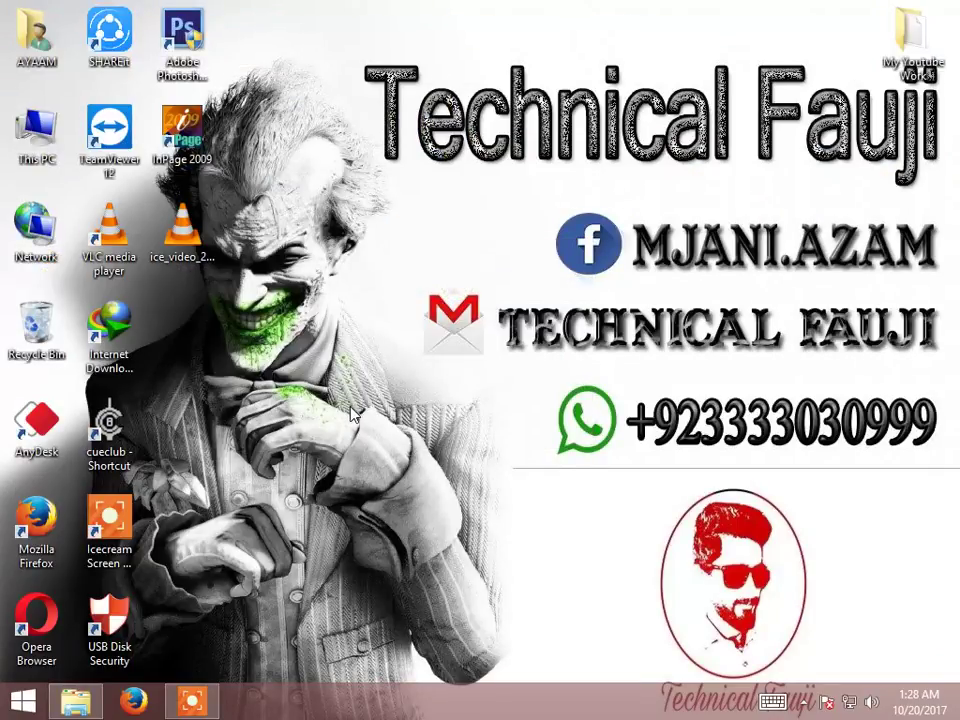
click(194, 706)
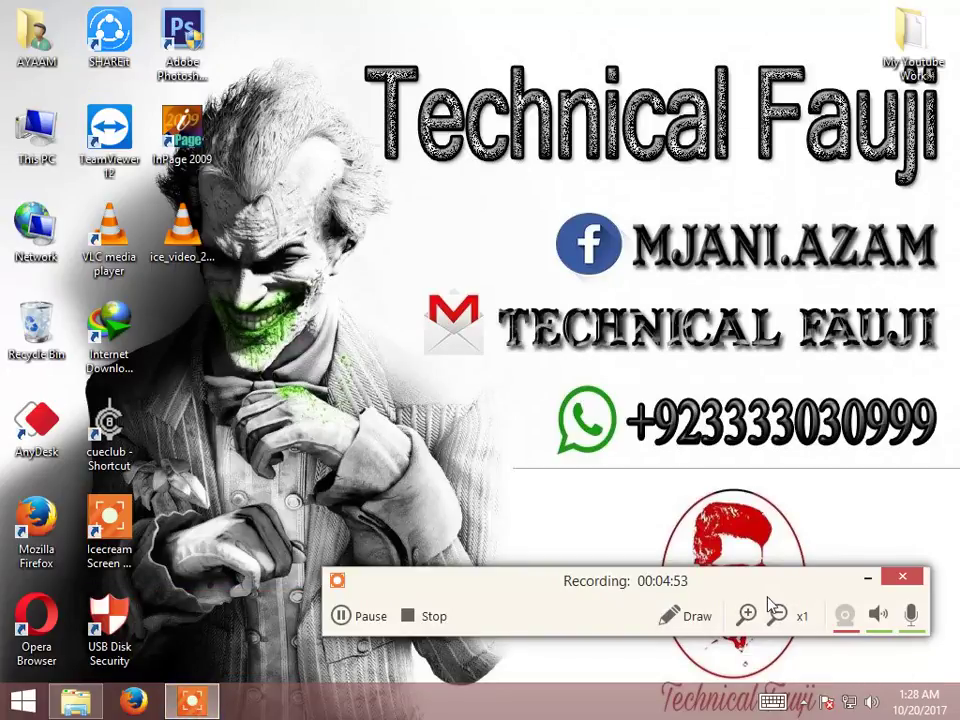